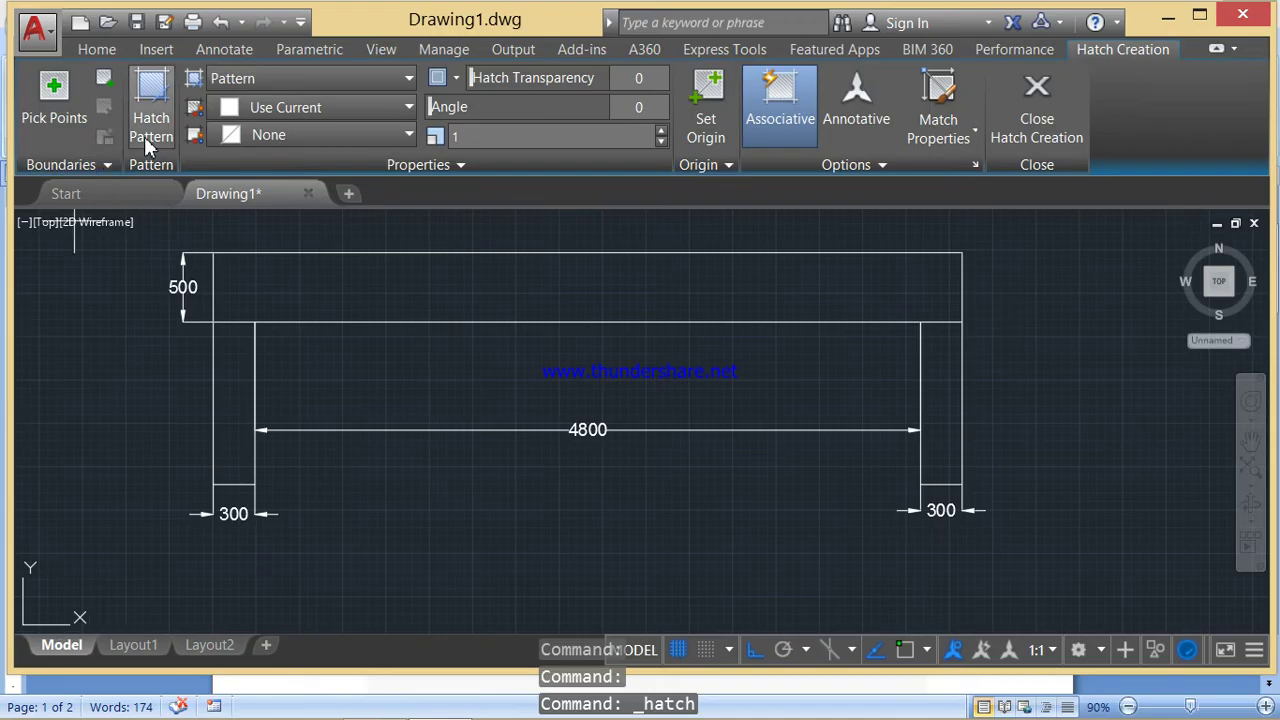
# - Open the hatch pattern gallery to fill the supports
pyautogui.click(148, 139)
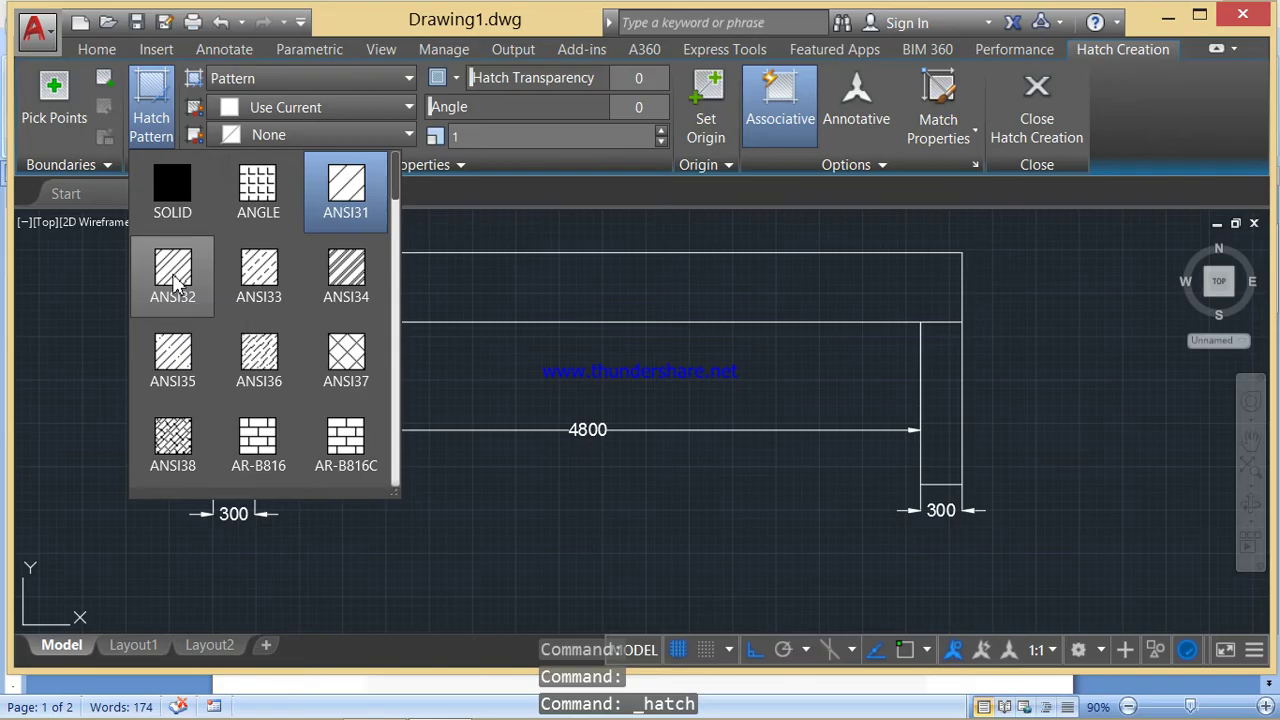
# - Hatch both support rectangles with ANSI31 and select the new hatch for editing
pyautogui.click(173, 272)
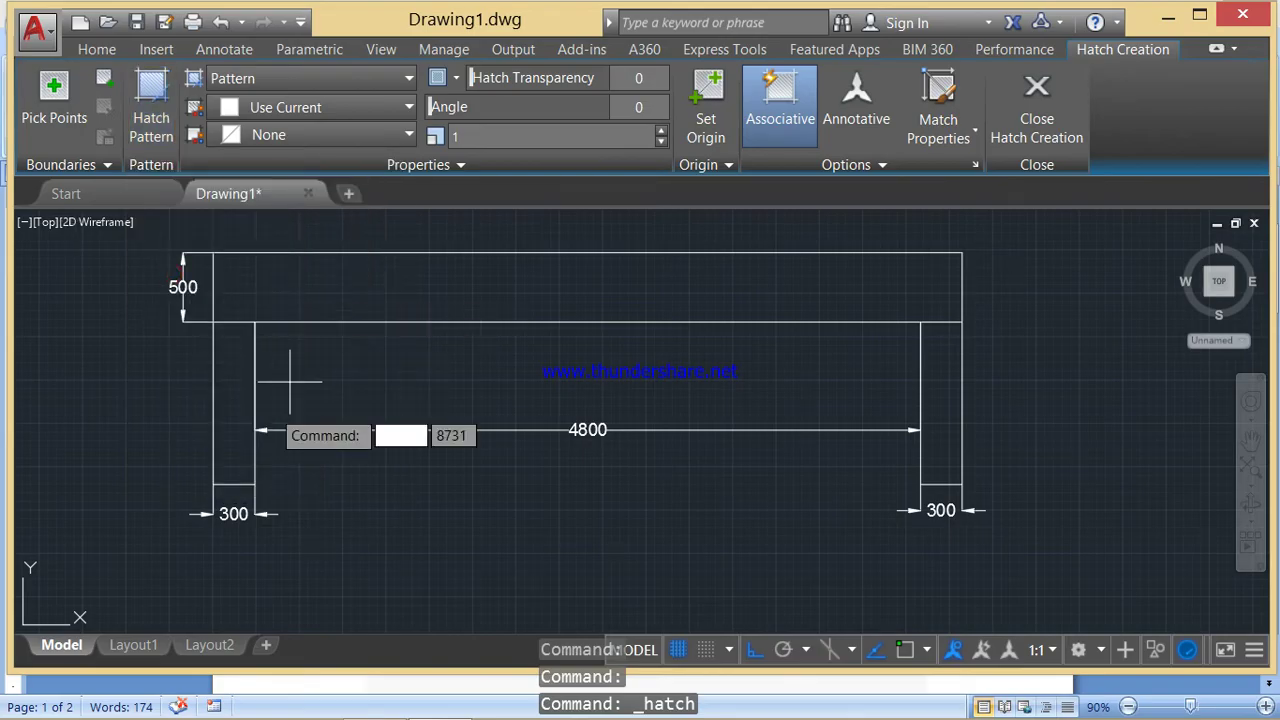
pyautogui.click(233, 380)
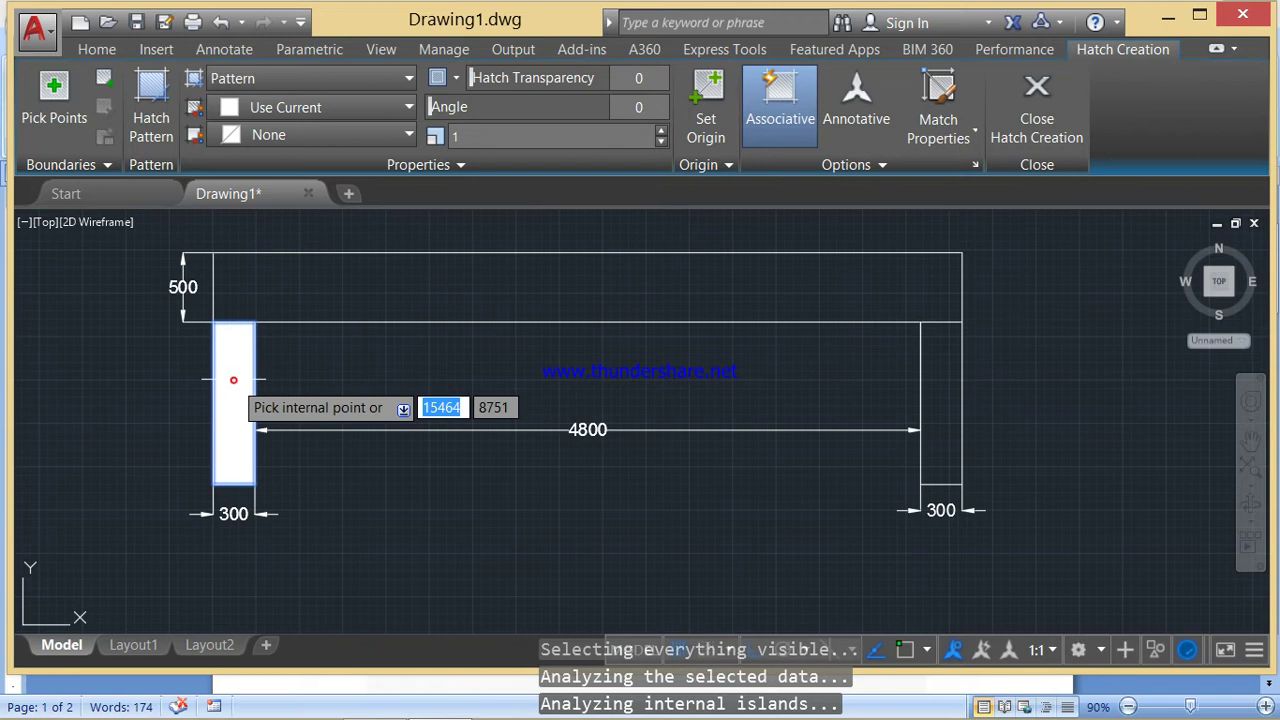
pyautogui.click(943, 402)
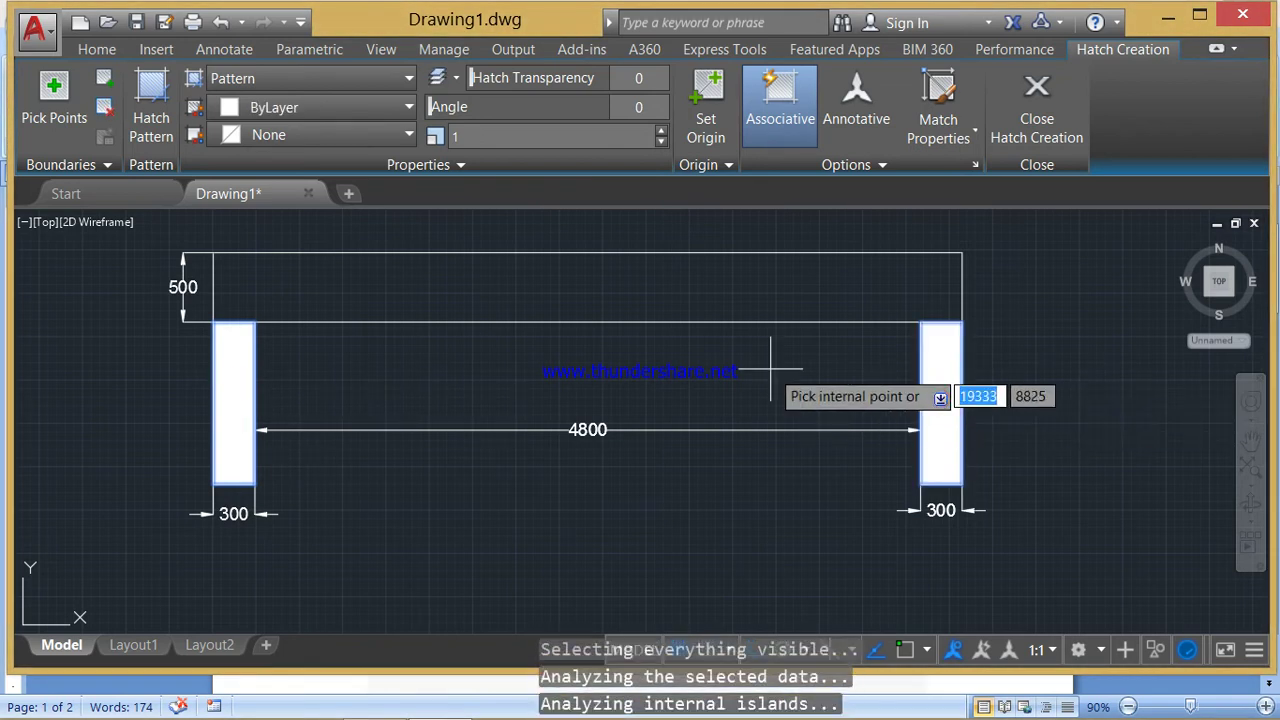
pyautogui.press('Return')
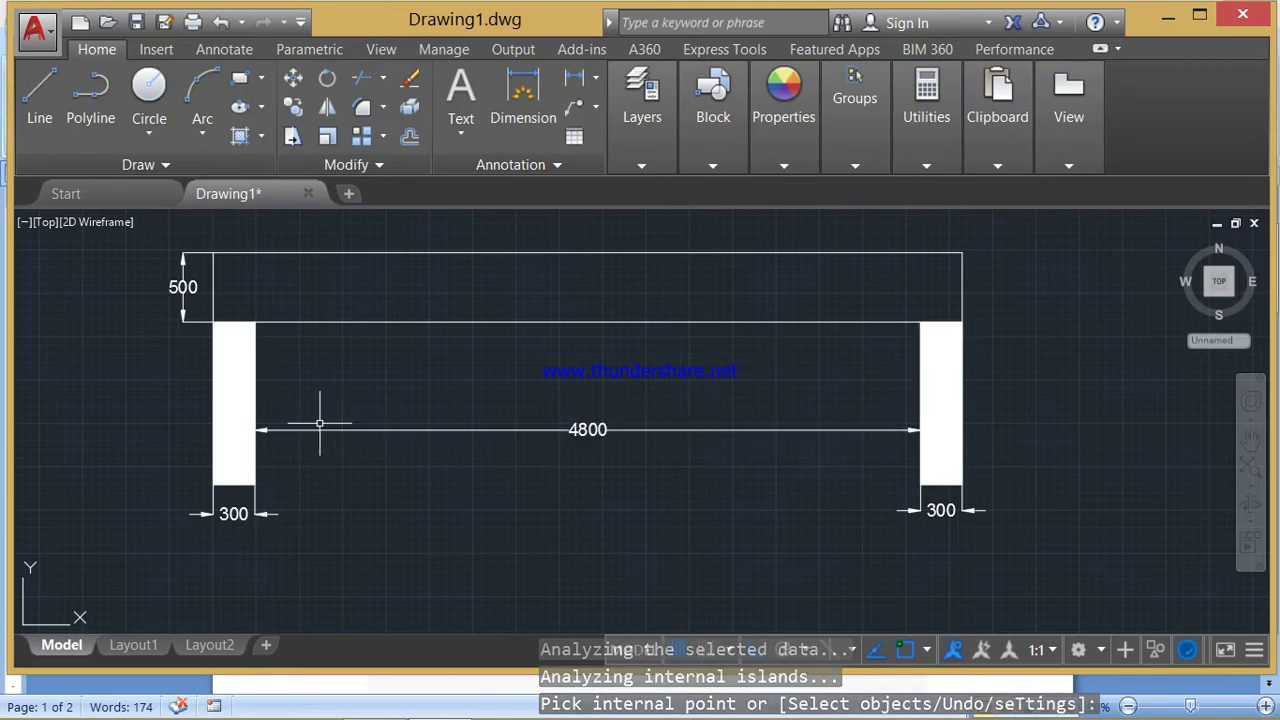
pyautogui.click(237, 390)
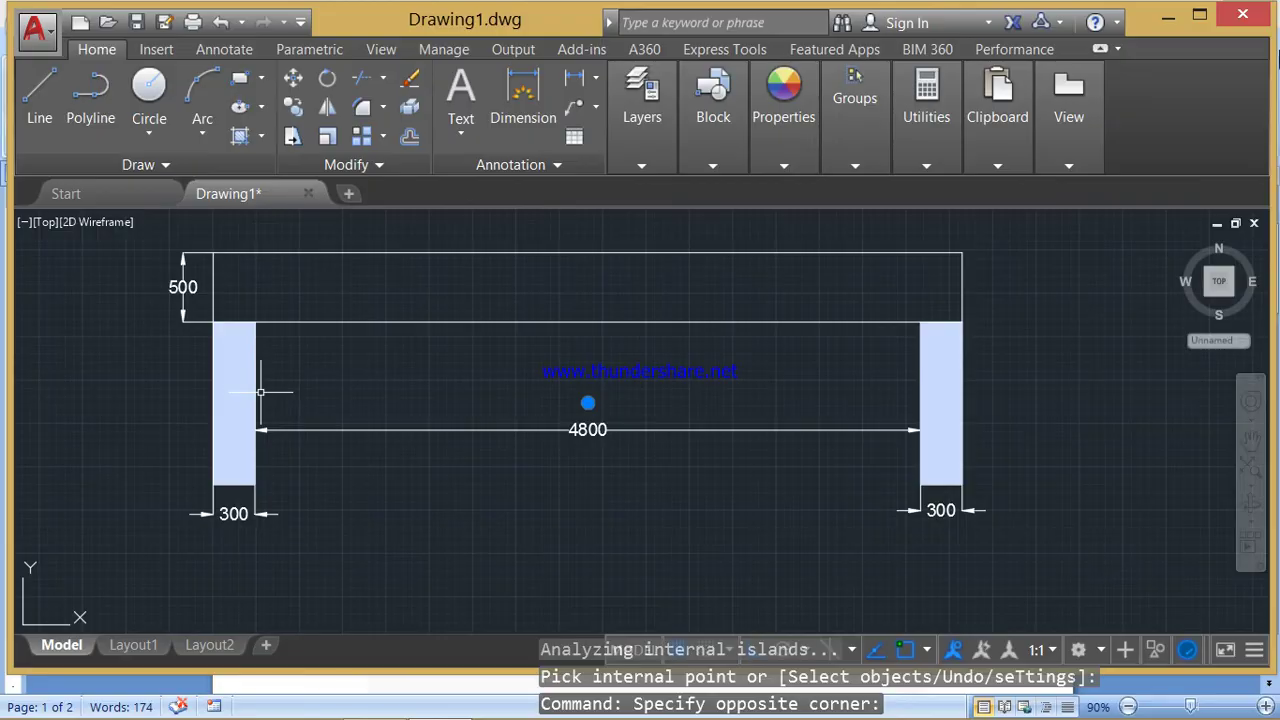
pyautogui.moveTo(588, 405)
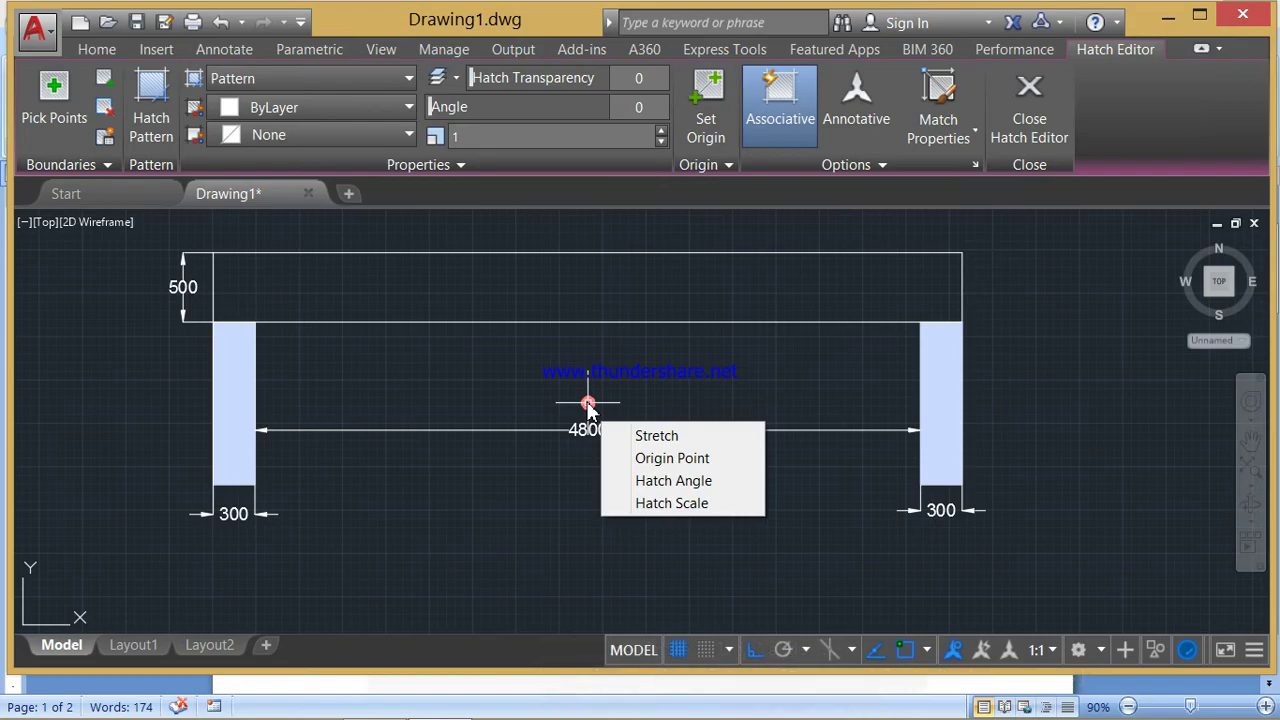
# - Change the support hatch scale to 537 and deselect the hatch
pyautogui.click(672, 503)
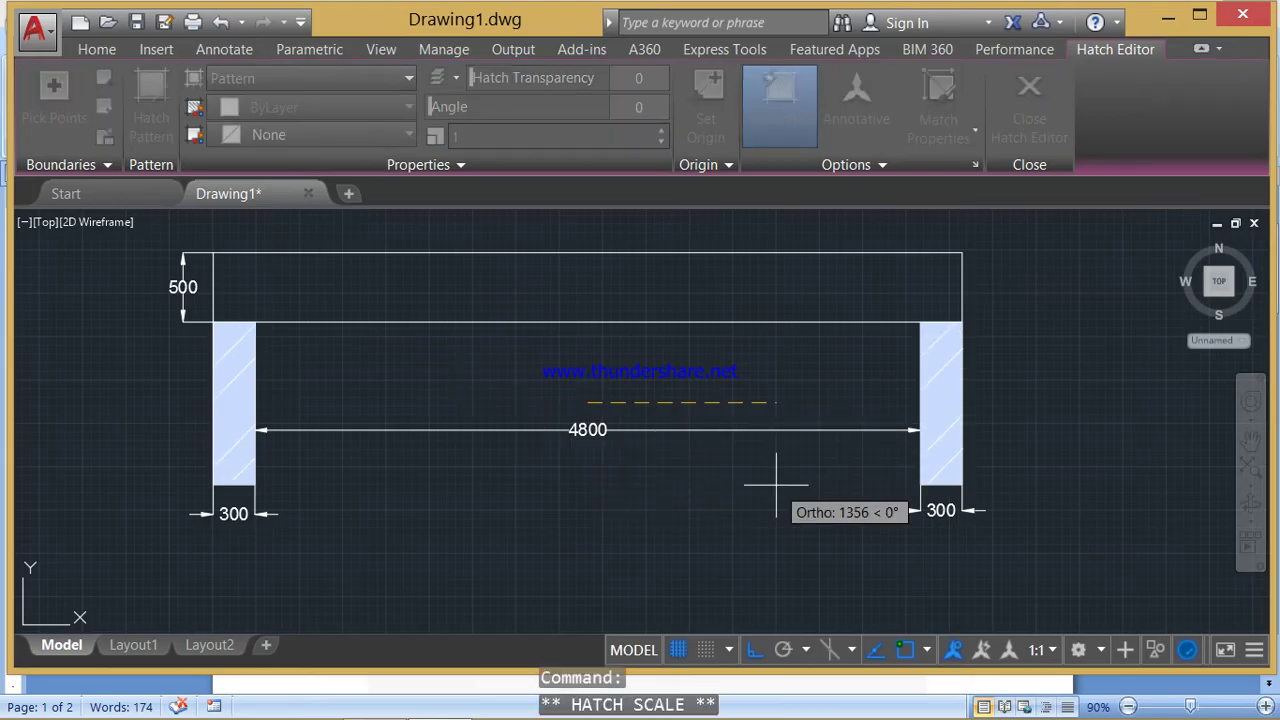
pyautogui.click(652, 441)
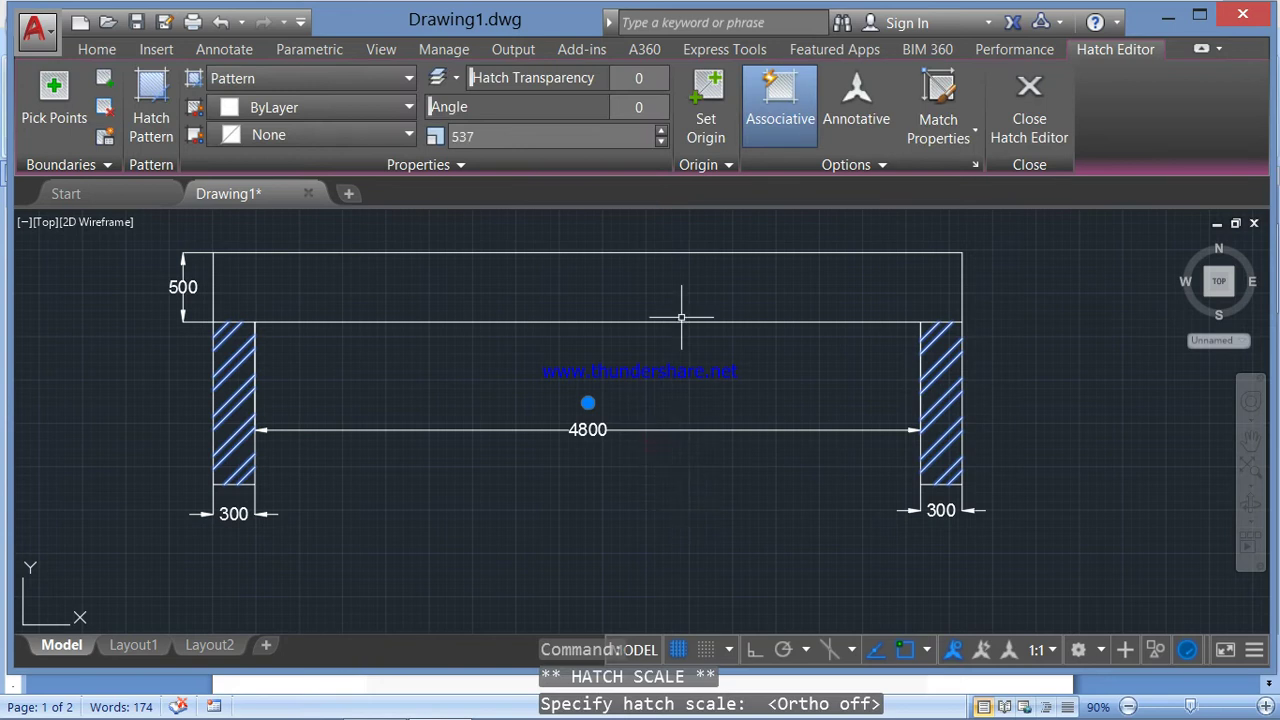
pyautogui.press('Escape')
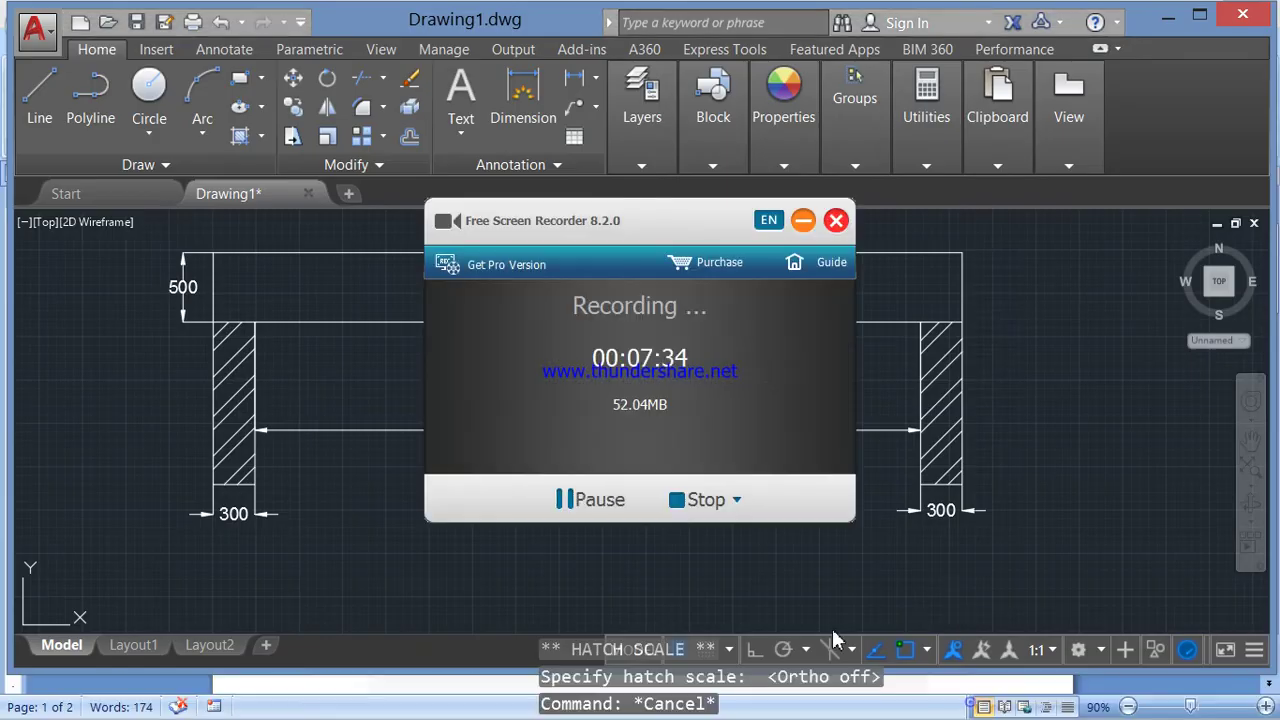
# - Start OFFSET on the beam's bottom line, then bring up the Word exercise sheet
pyautogui.click(803, 220)
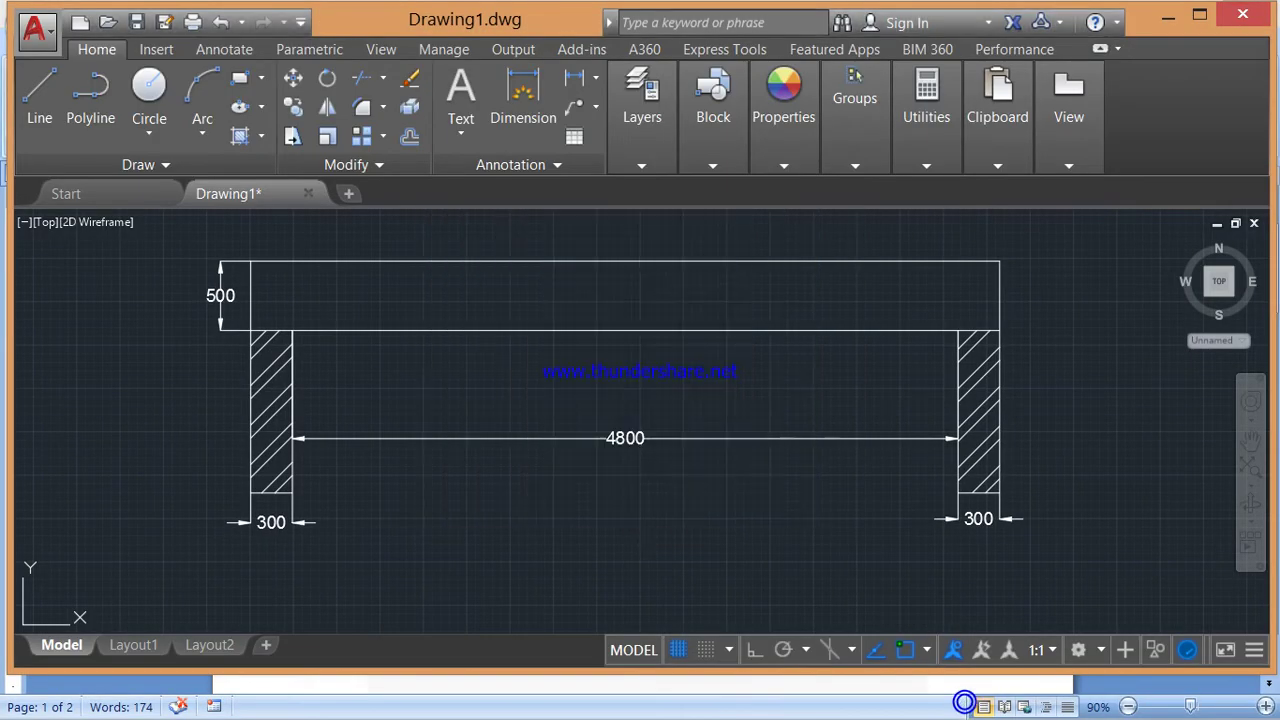
pyautogui.click(631, 331)
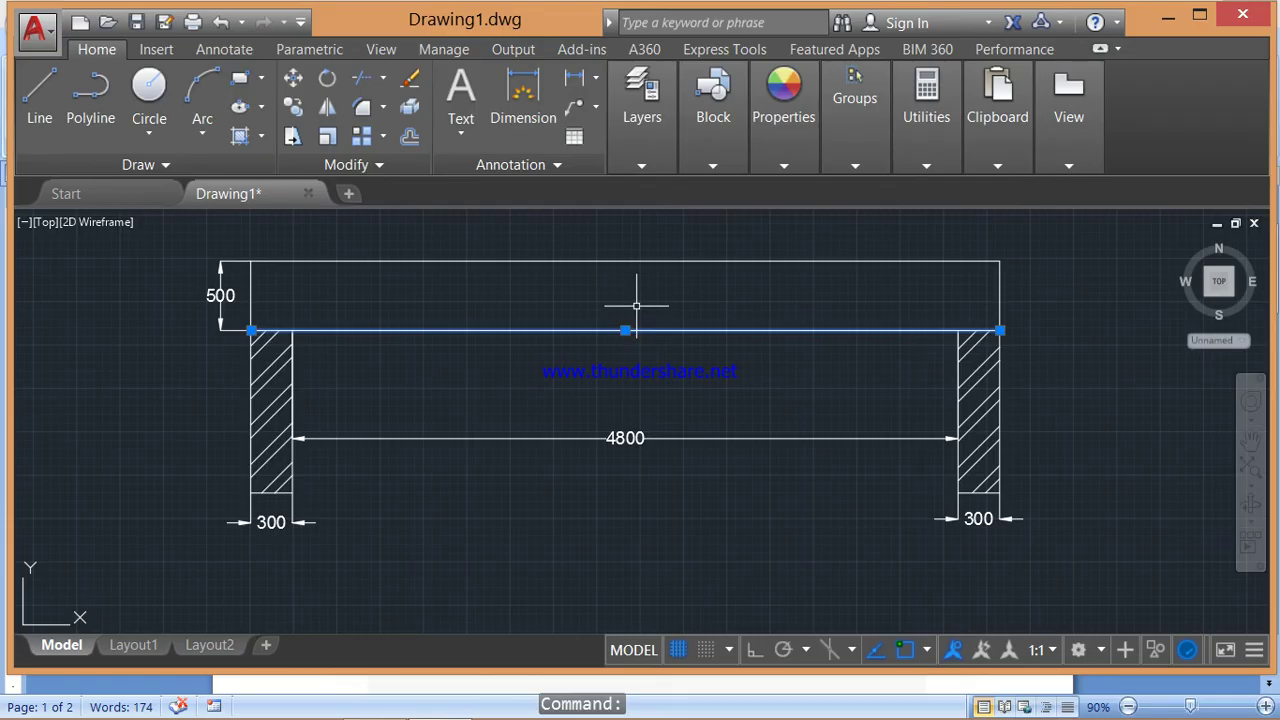
pyautogui.write('o')
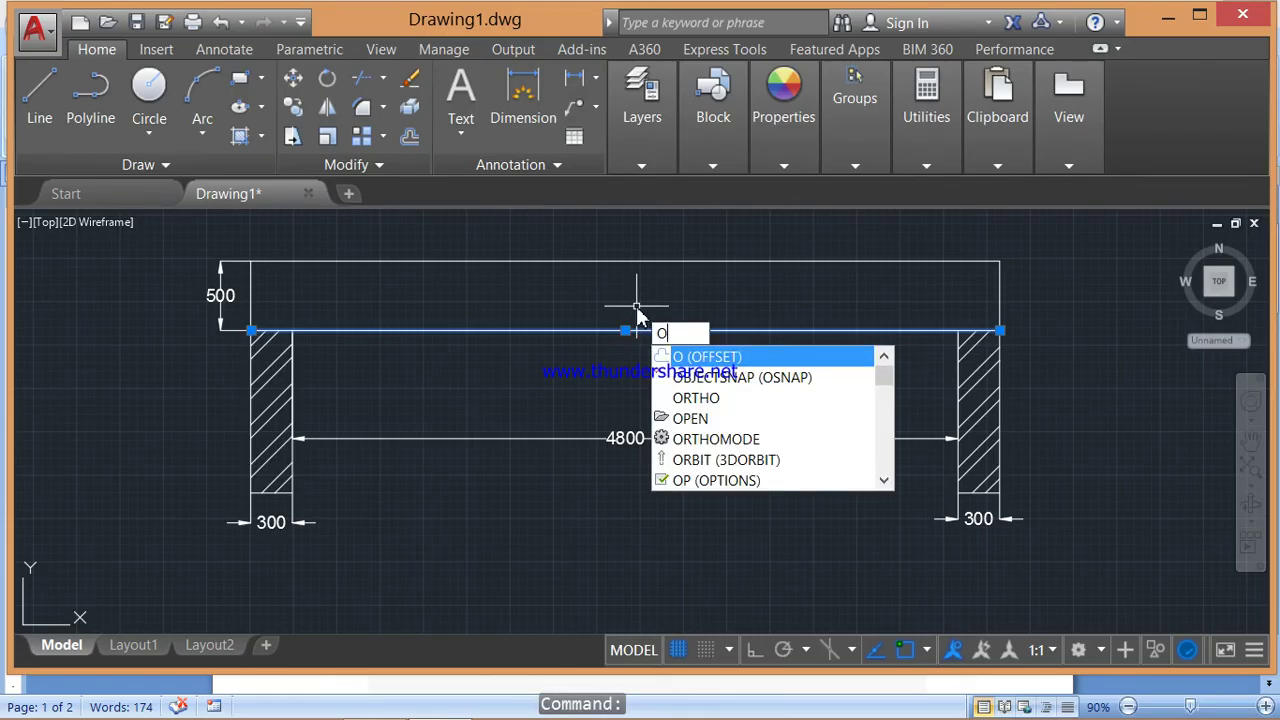
pyautogui.press('Return')
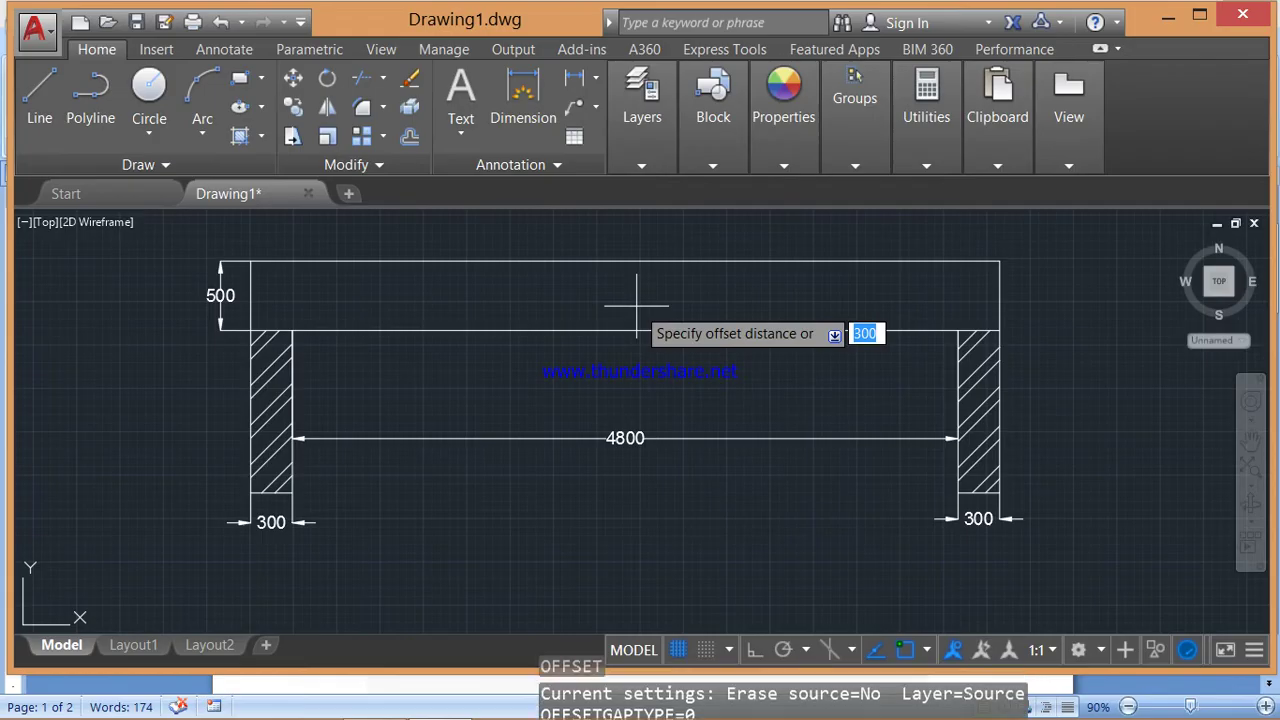
pyautogui.click(390, 708)
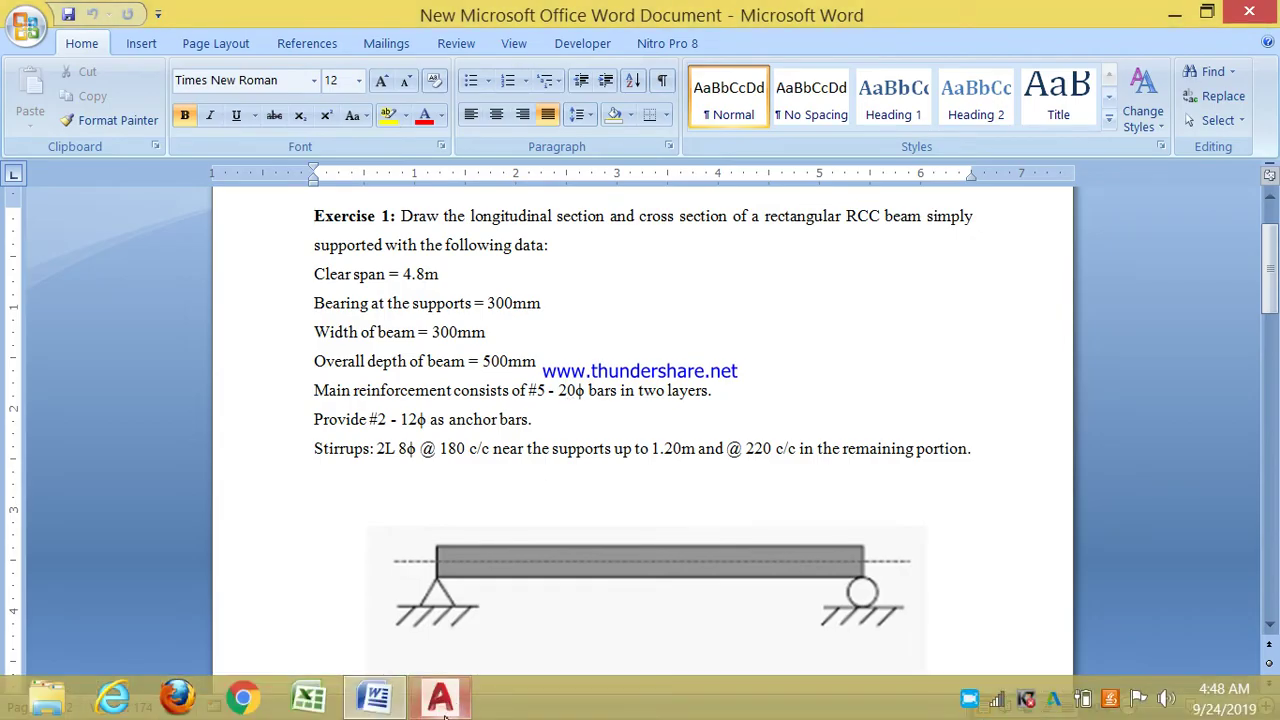
# - Back in AutoCAD, offset the beam's bottom line 30 upward as a cover line
pyautogui.click(440, 697)
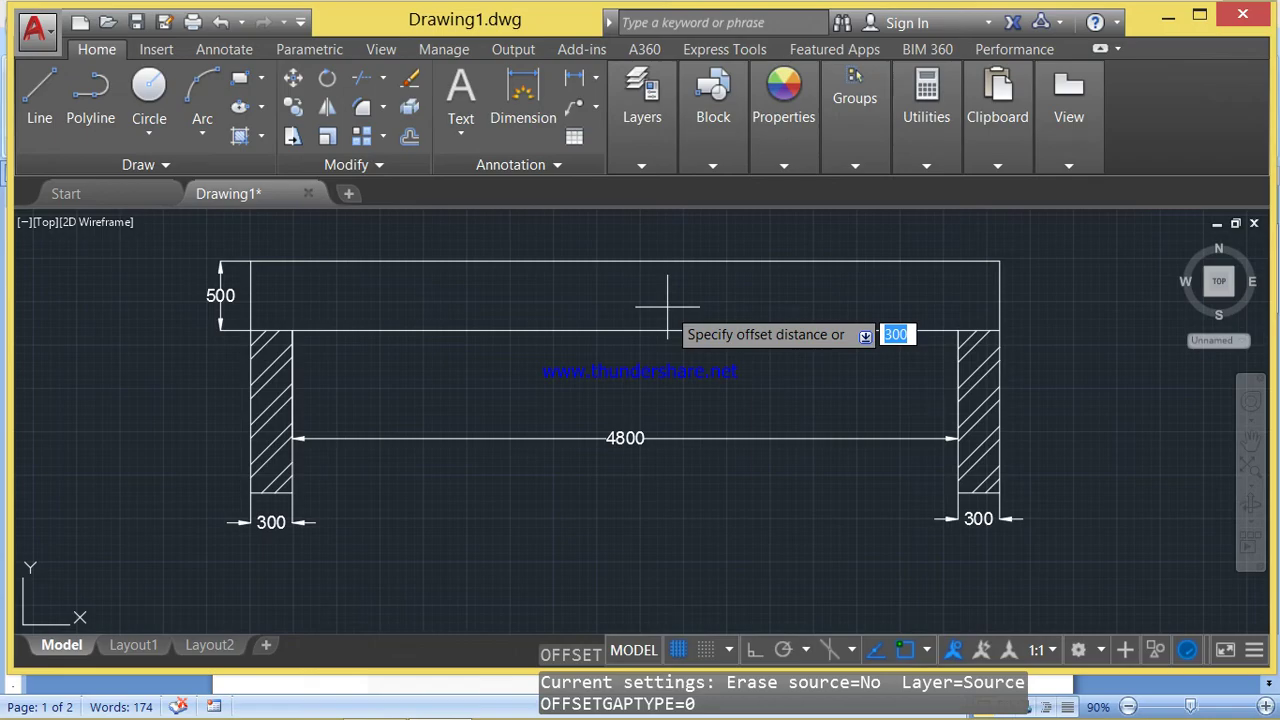
pyautogui.write('30')
pyautogui.press('Return')
pyautogui.click(667, 307)
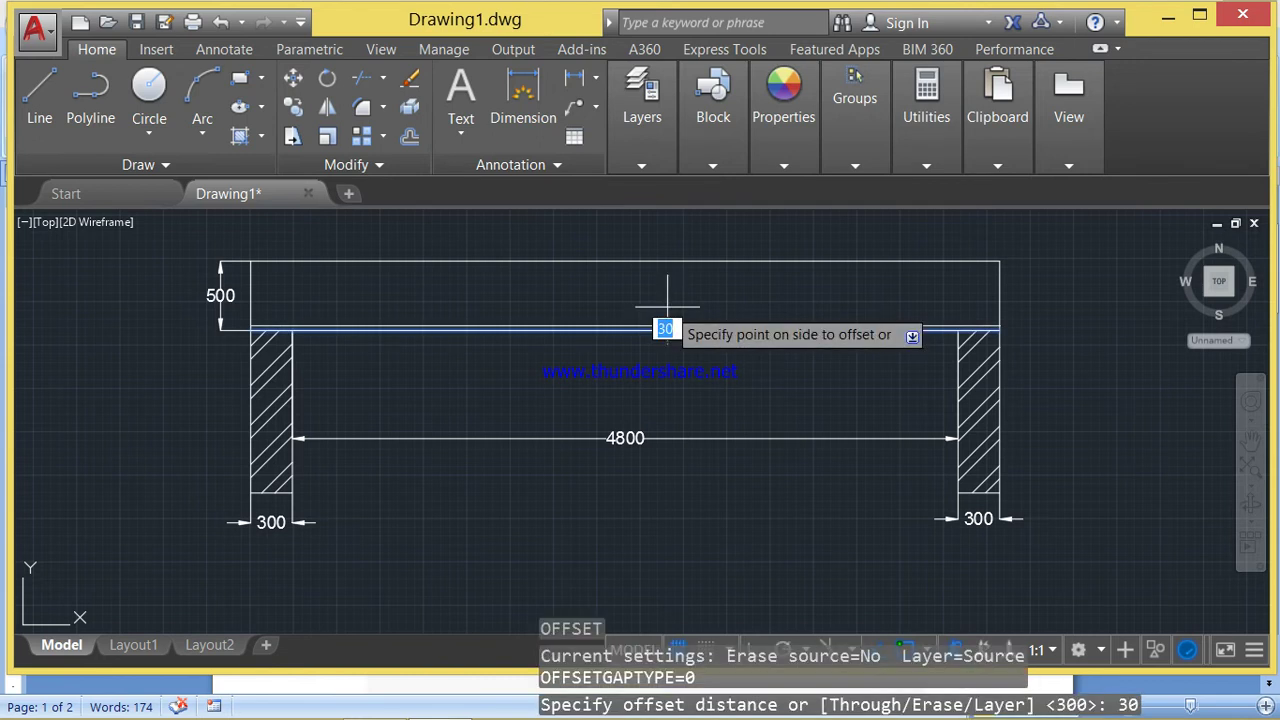
pyautogui.click(667, 307)
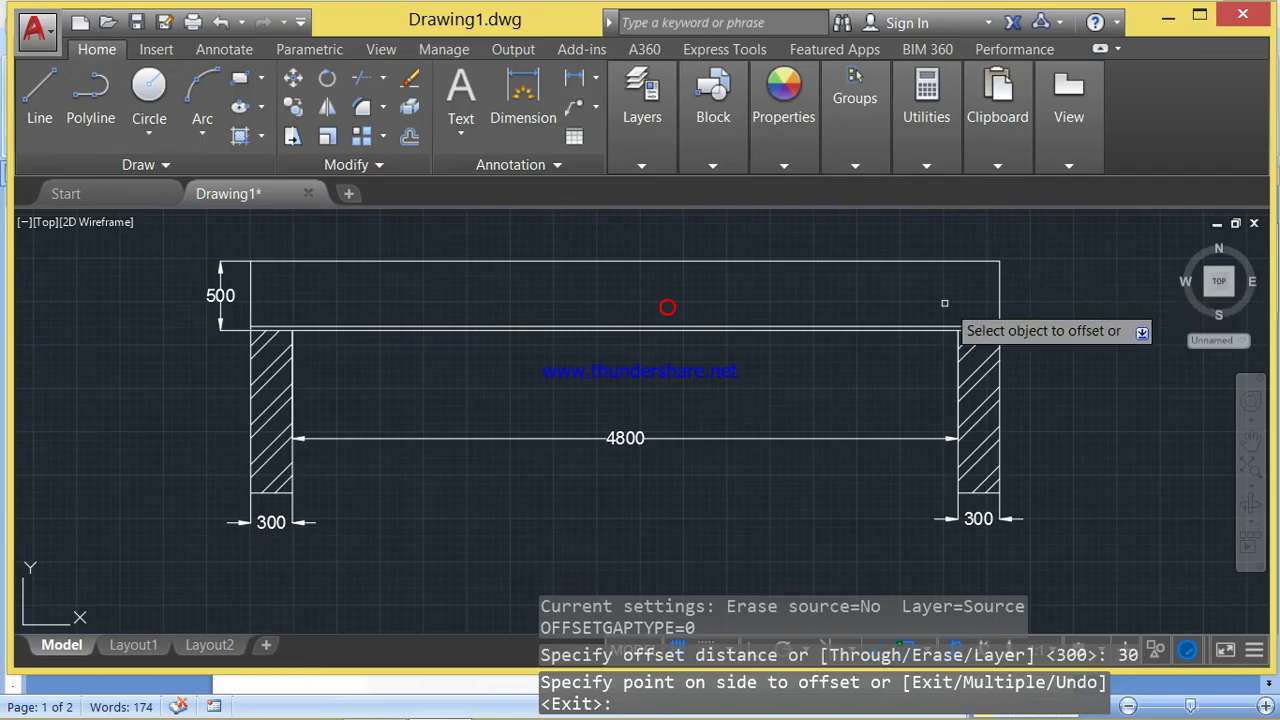
# - Offset the right, top and left beam edges 30 inward, then return to Word
pyautogui.click(996, 284)
pyautogui.click(985, 288)
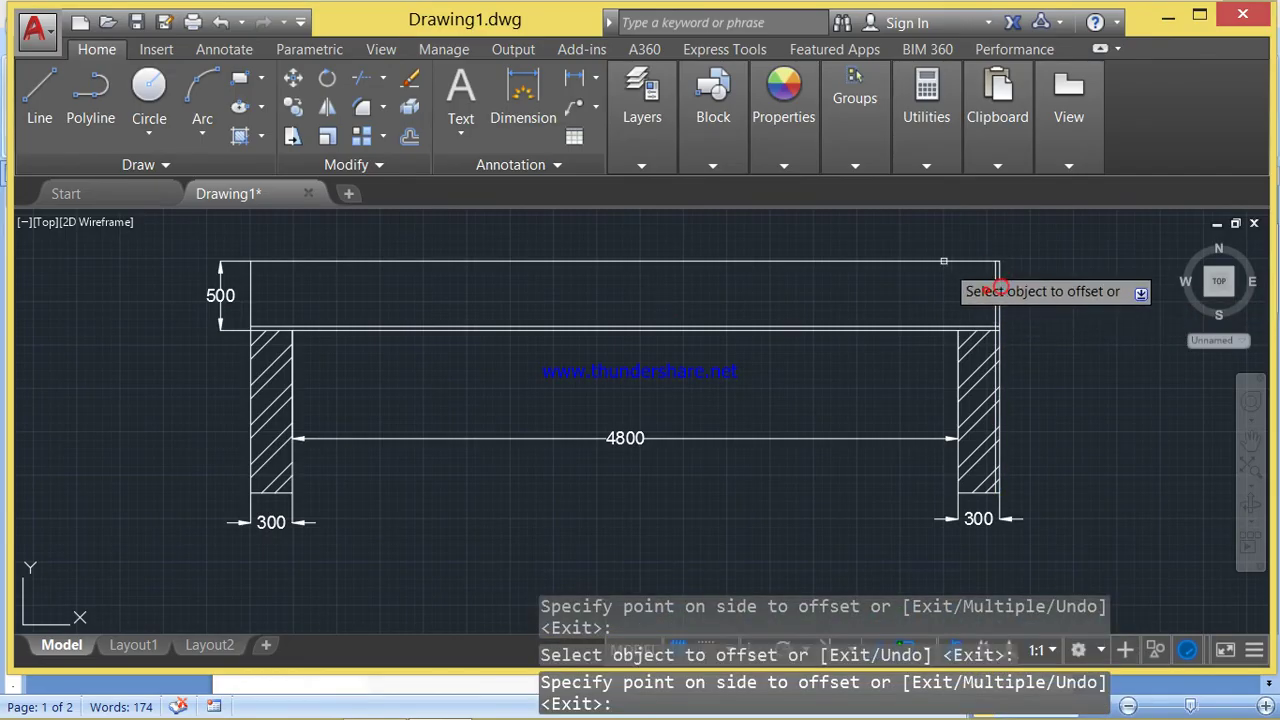
pyautogui.click(938, 262)
pyautogui.click(940, 288)
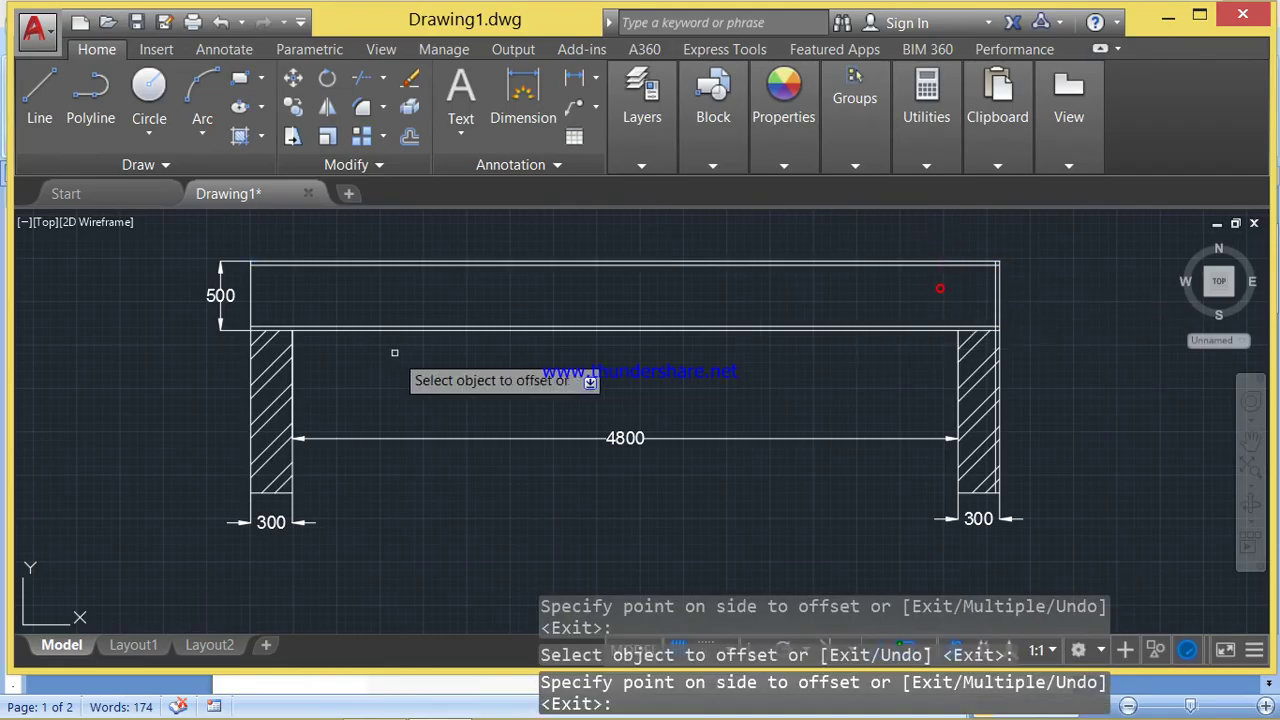
pyautogui.click(251, 286)
pyautogui.click(287, 289)
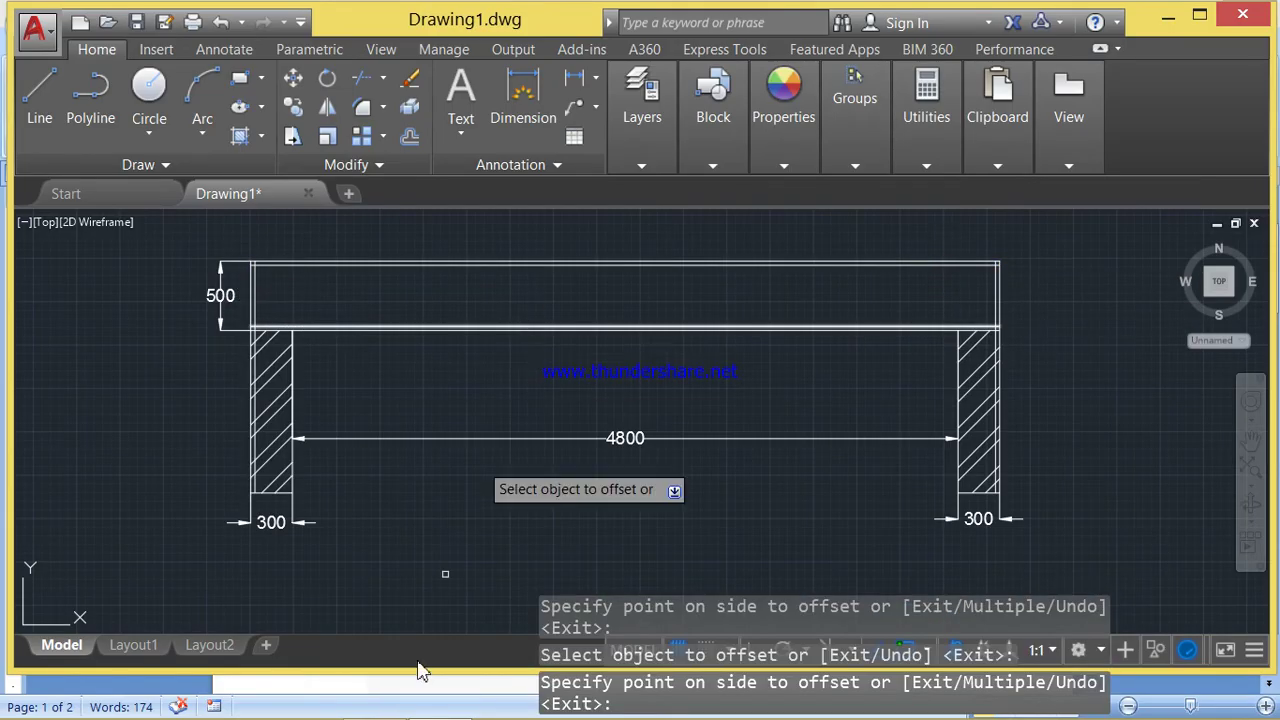
pyautogui.click(362, 702)
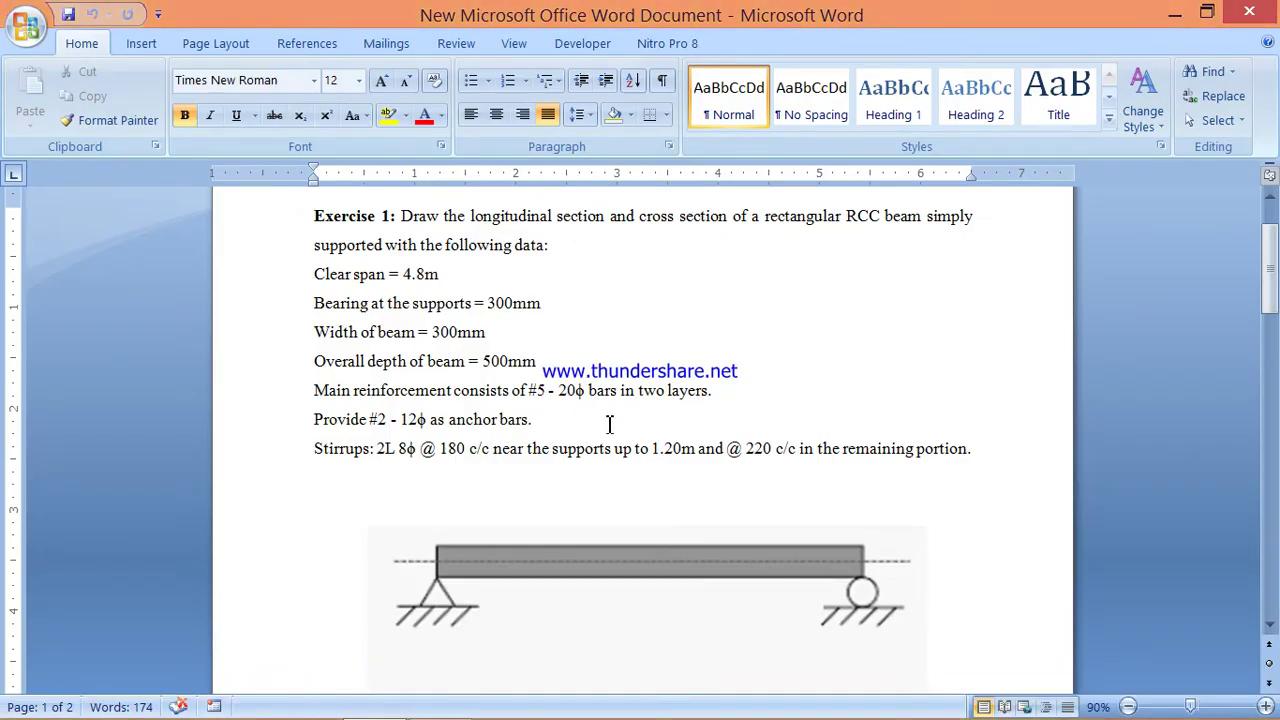
# - In AutoCAD, offset the beam's lower line once more by 30 and end OFFSET
pyautogui.click(435, 703)
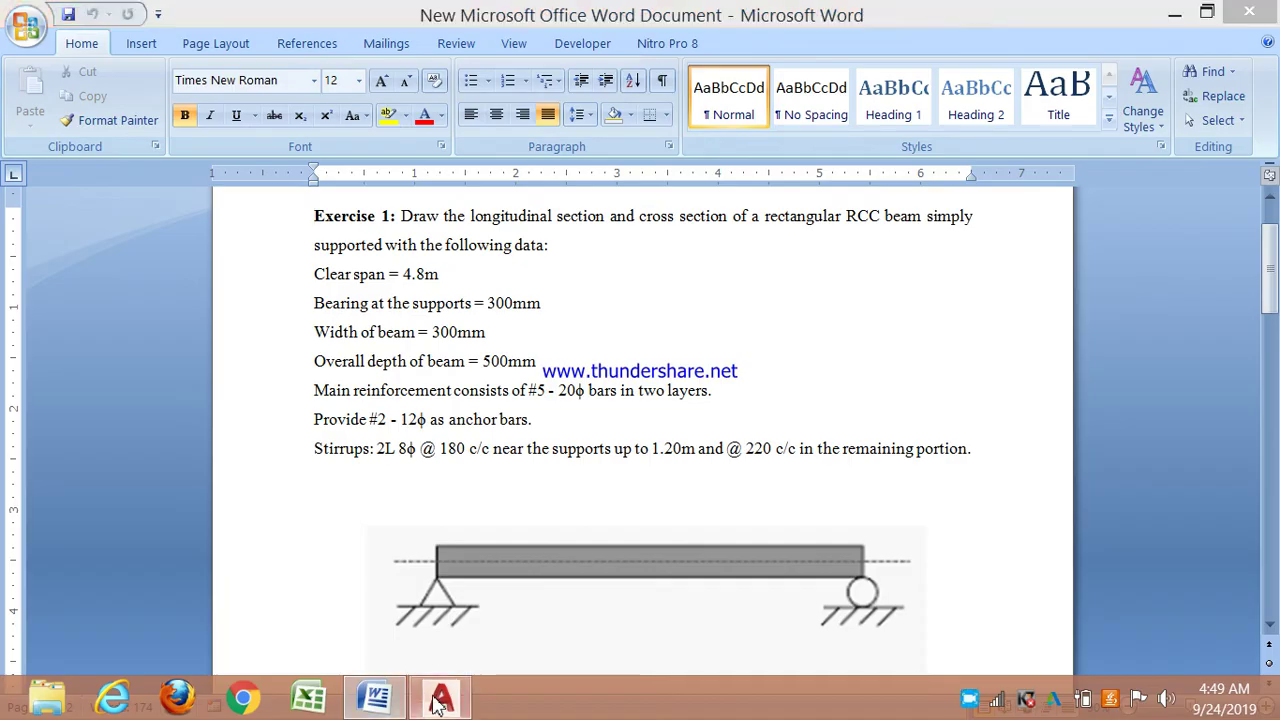
pyautogui.click(597, 326)
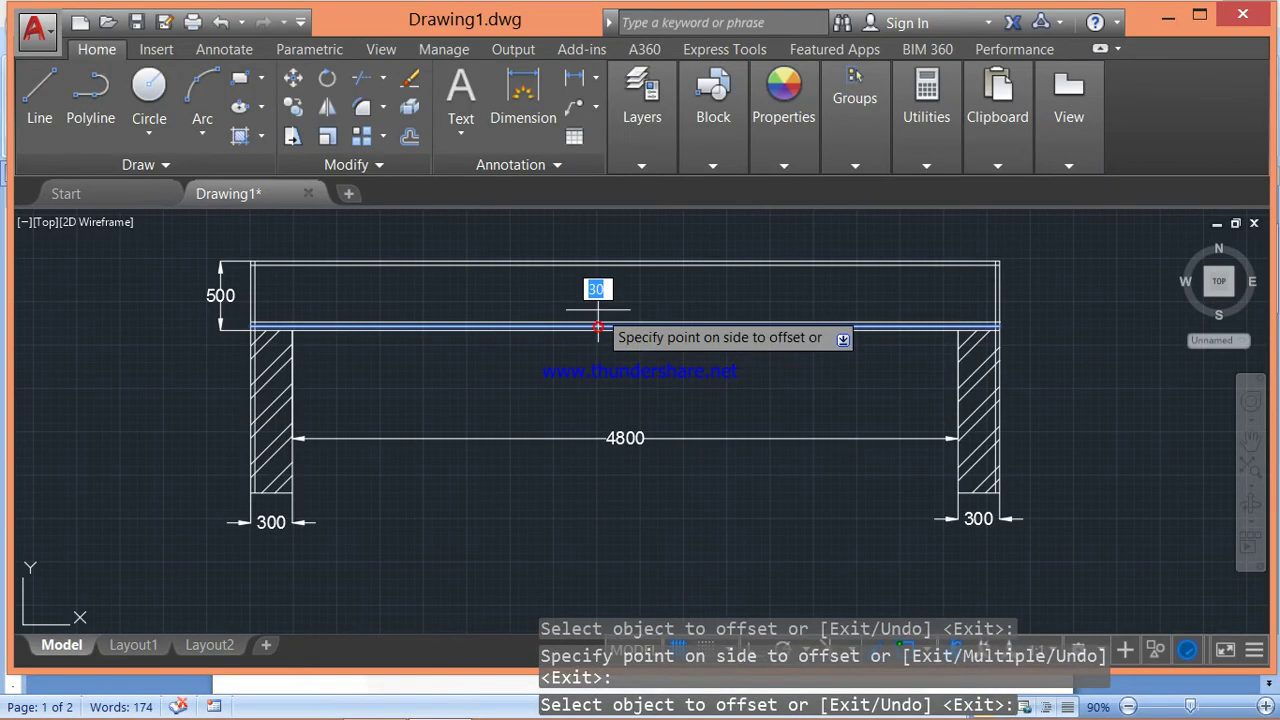
pyautogui.click(597, 310)
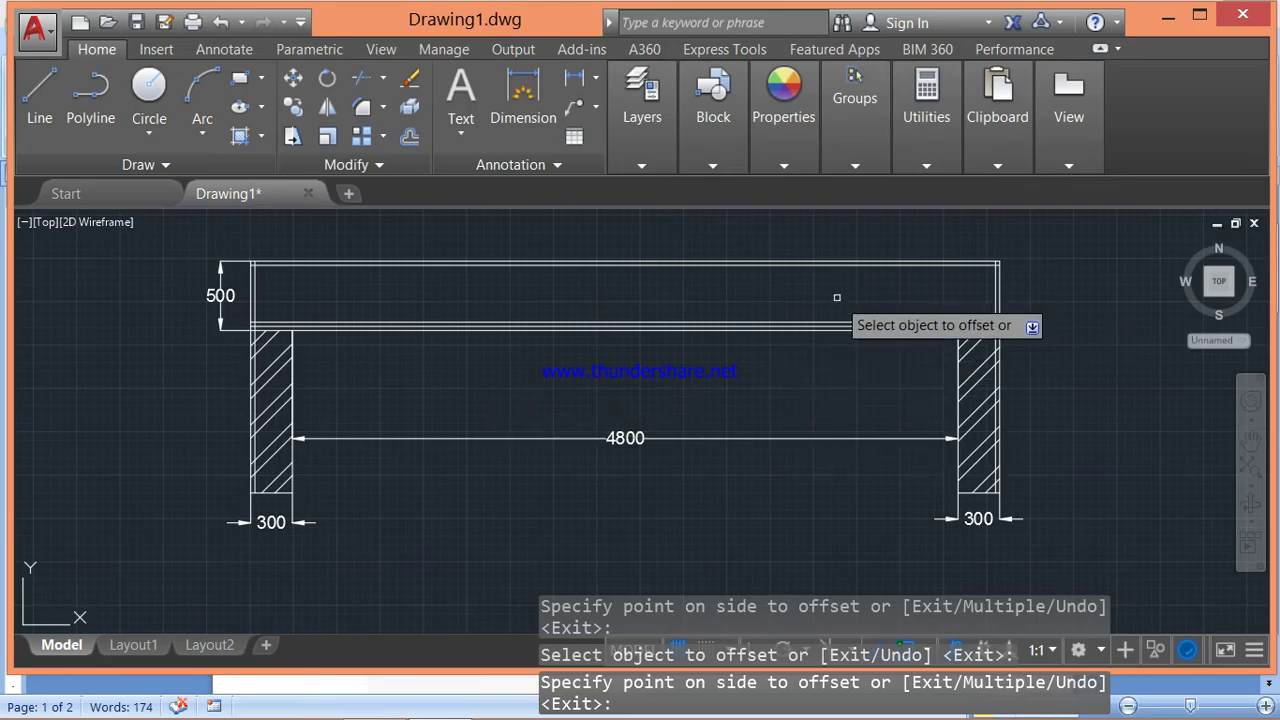
pyautogui.press('Escape')
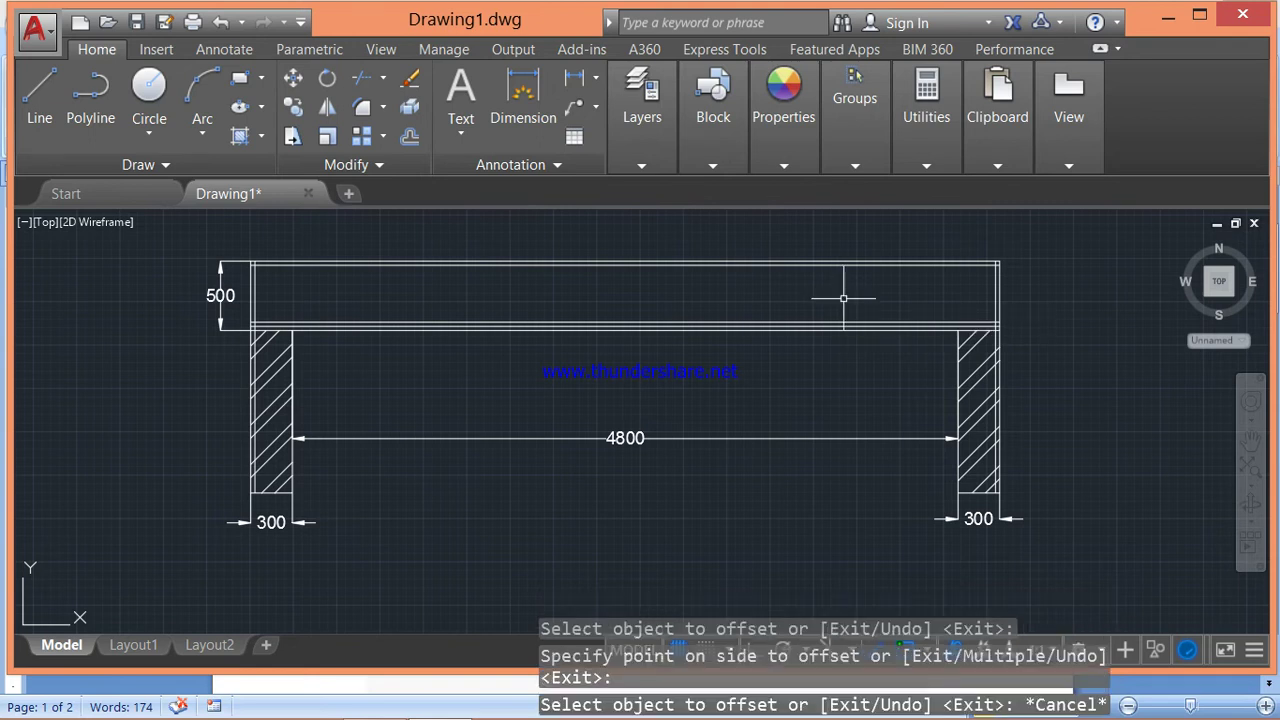
pyautogui.click(1082, 331)
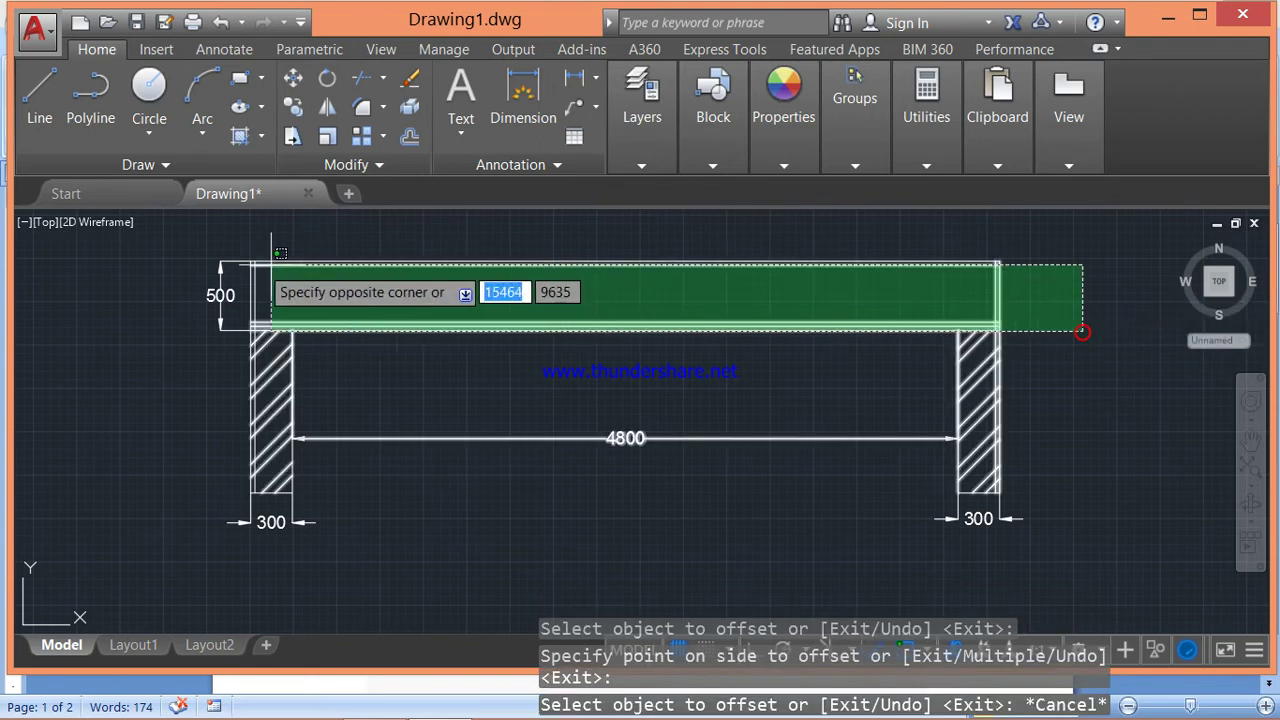
# - Run TRIM on the selected beam lines and cut the stubs at the top-left corner and left support
pyautogui.click(208, 255)
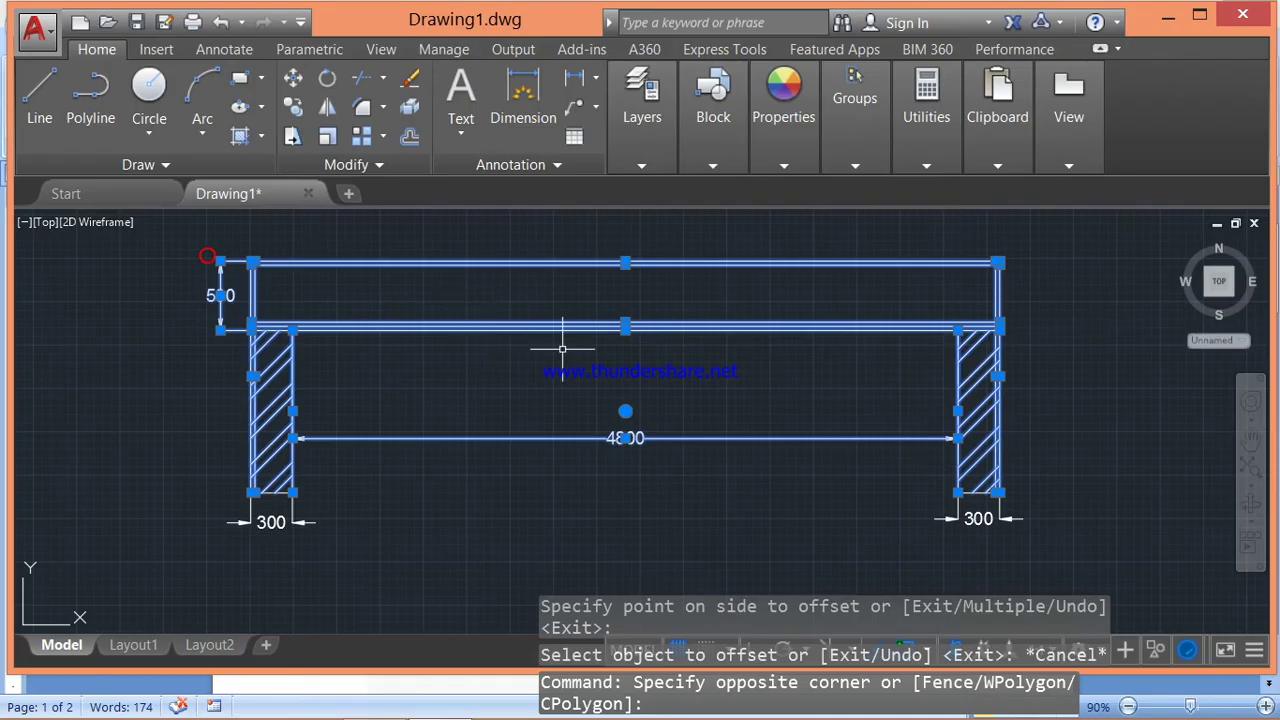
pyautogui.write('tr')
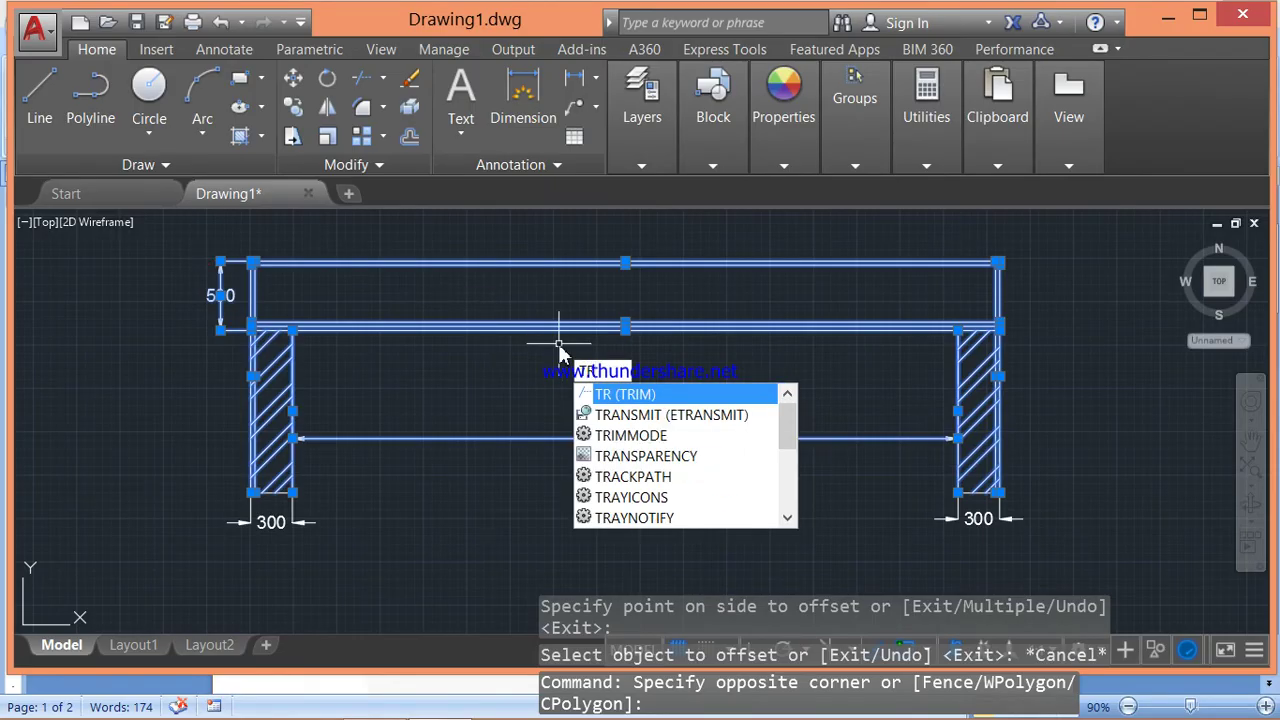
pyautogui.press('Return')
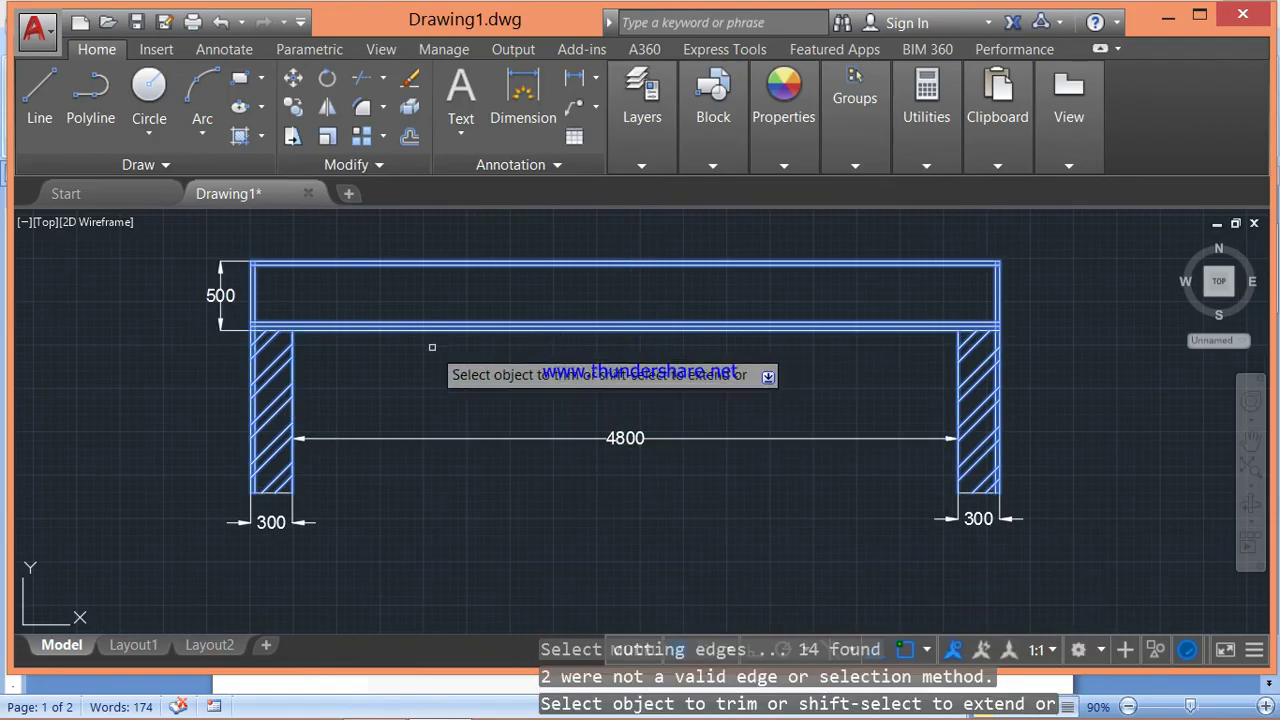
pyautogui.scroll(4, 253, 260)
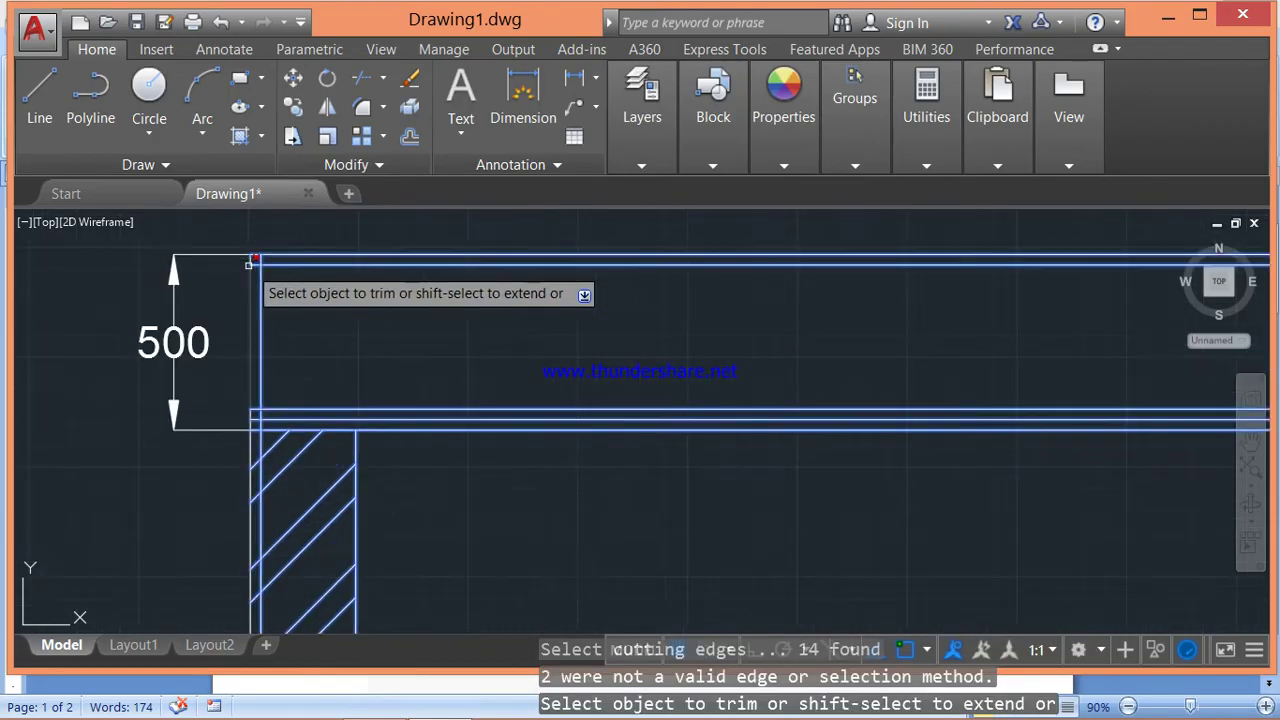
pyautogui.scroll(4, 255, 262)
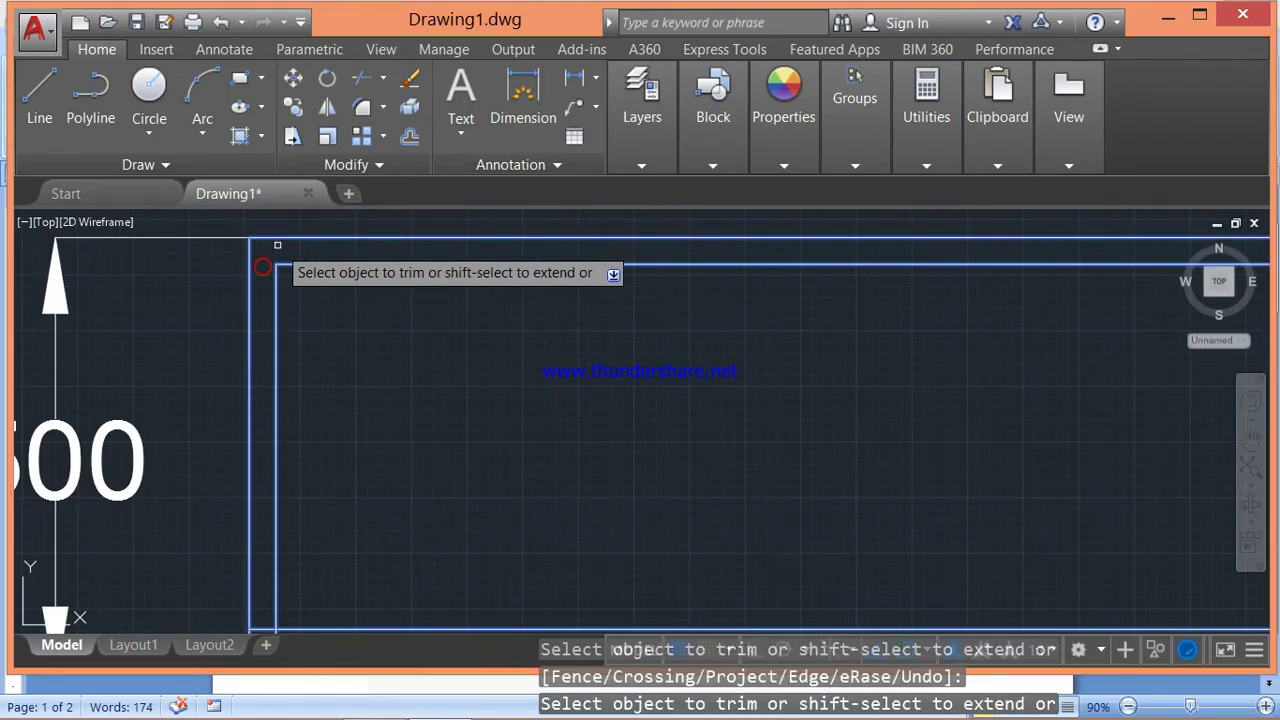
pyautogui.moveTo(323, 477); pyautogui.dragTo(343, 274)
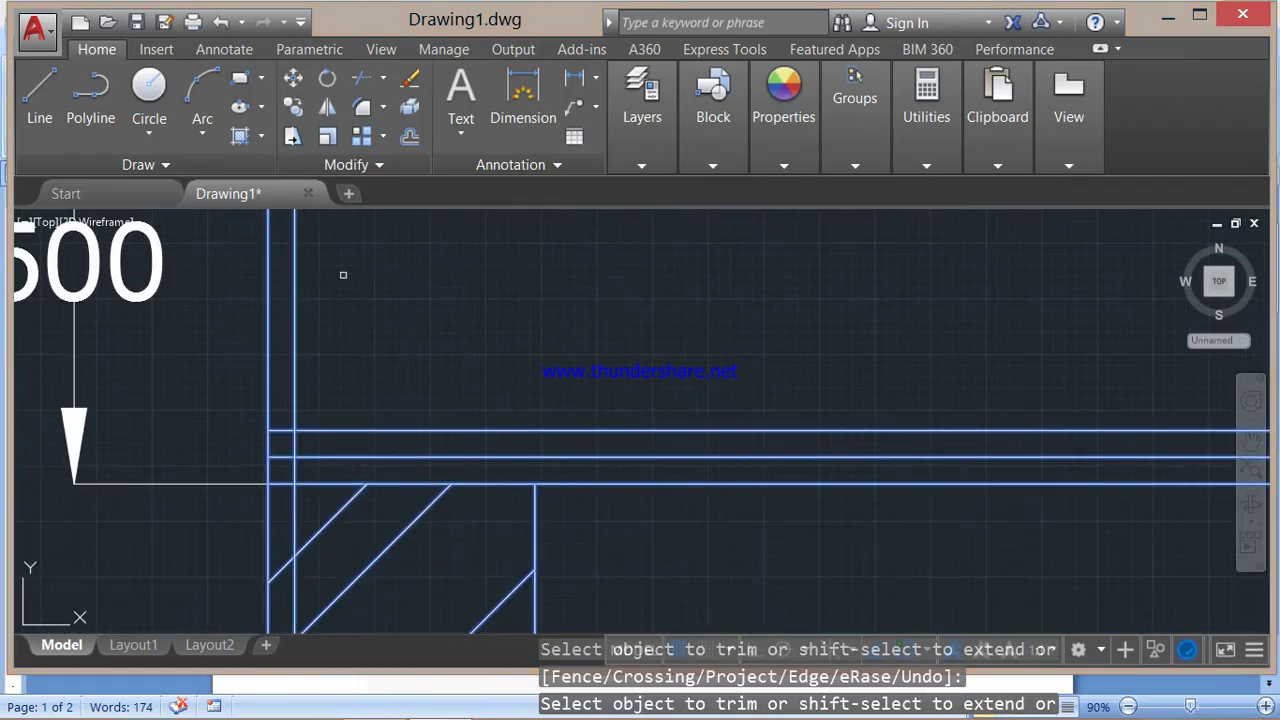
pyautogui.click(286, 425)
pyautogui.click(286, 433)
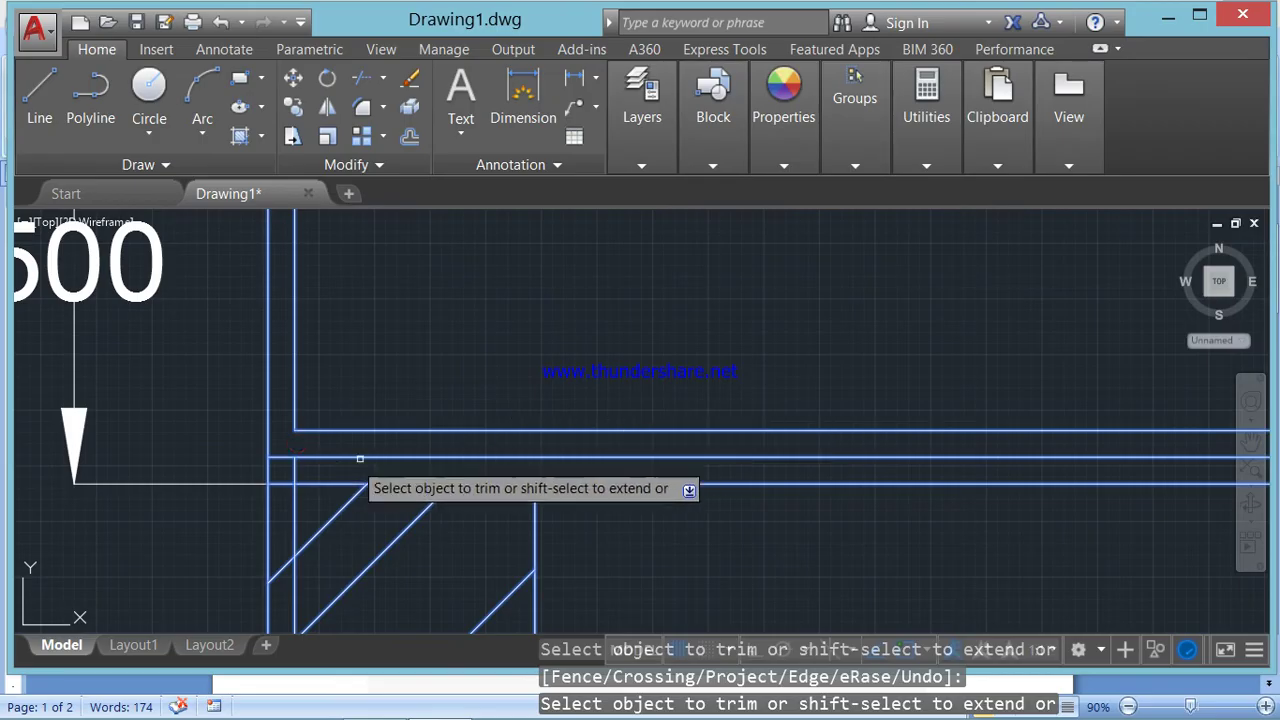
pyautogui.click(294, 459)
pyautogui.click(291, 466)
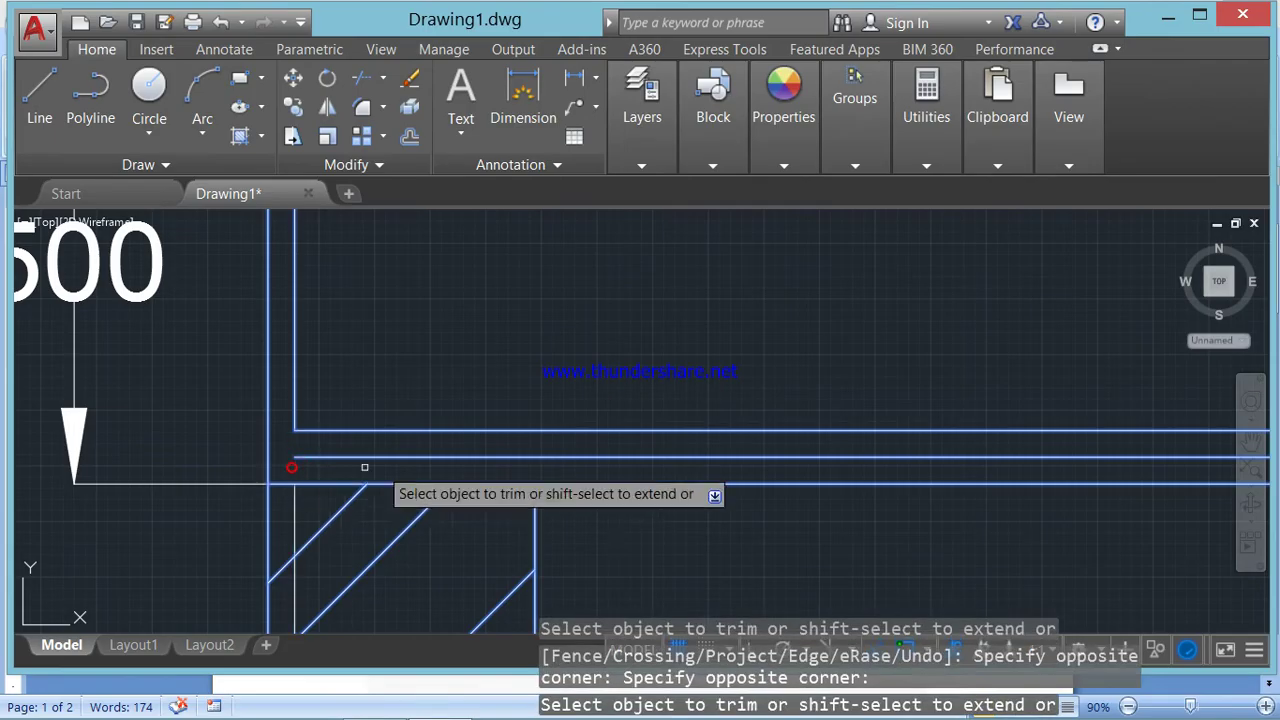
# - Trim the overhanging cover-line ends at the beam's right corner and right support
pyautogui.scroll(-3, 364, 467)
pyautogui.scroll(1, 1131, 434)
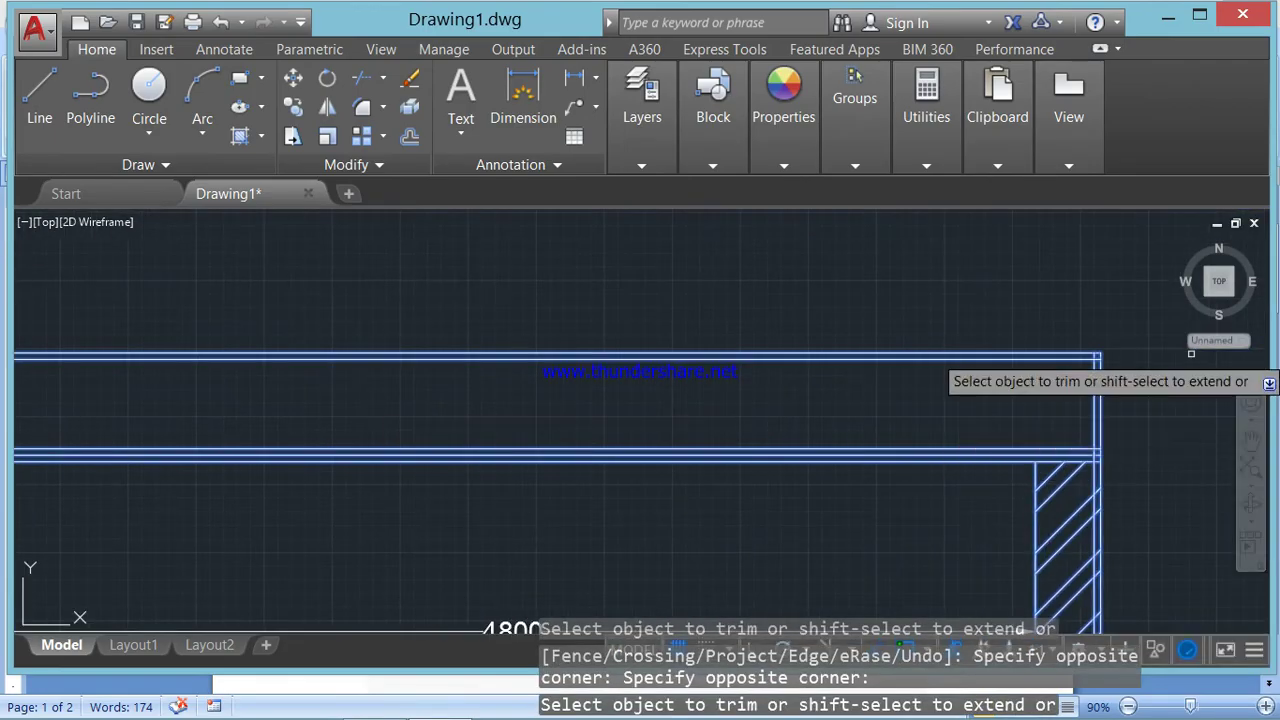
pyautogui.scroll(4, 1100, 360)
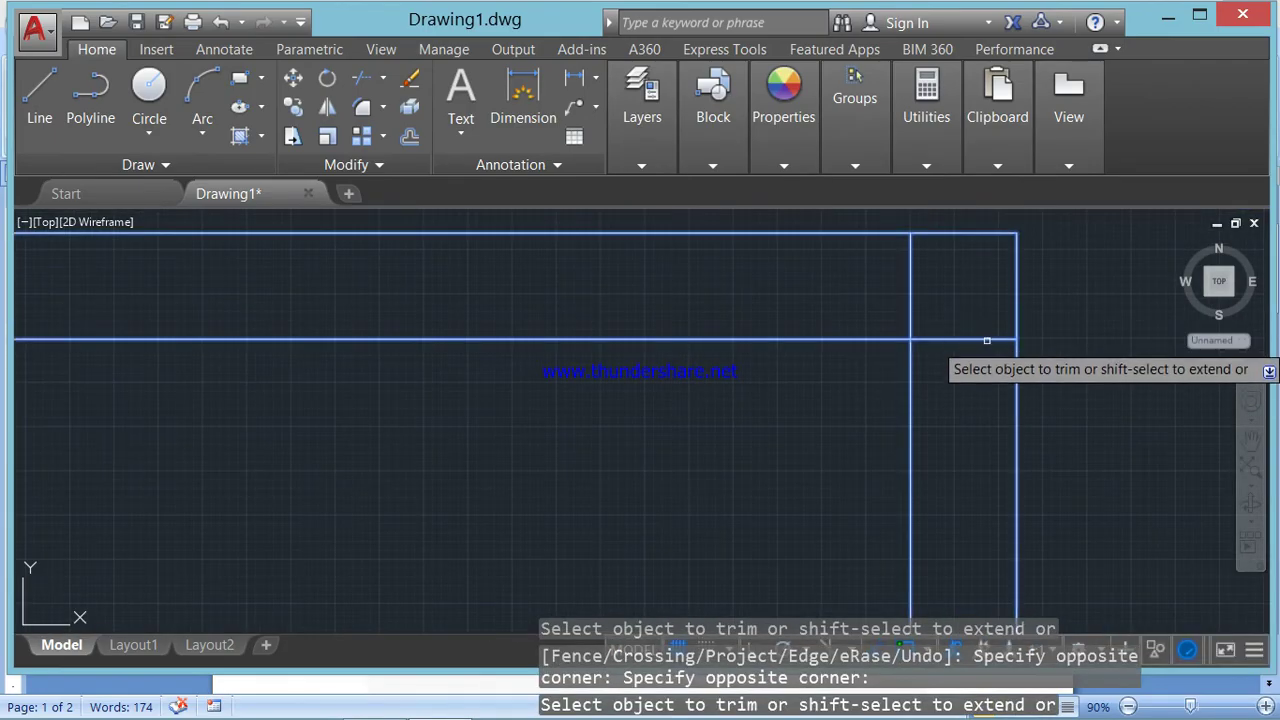
pyautogui.click(986, 341)
pyautogui.click(909, 285)
pyautogui.scroll(-5, 960, 341)
pyautogui.scroll(-2, 950, 370)
pyautogui.scroll(4, 940, 450)
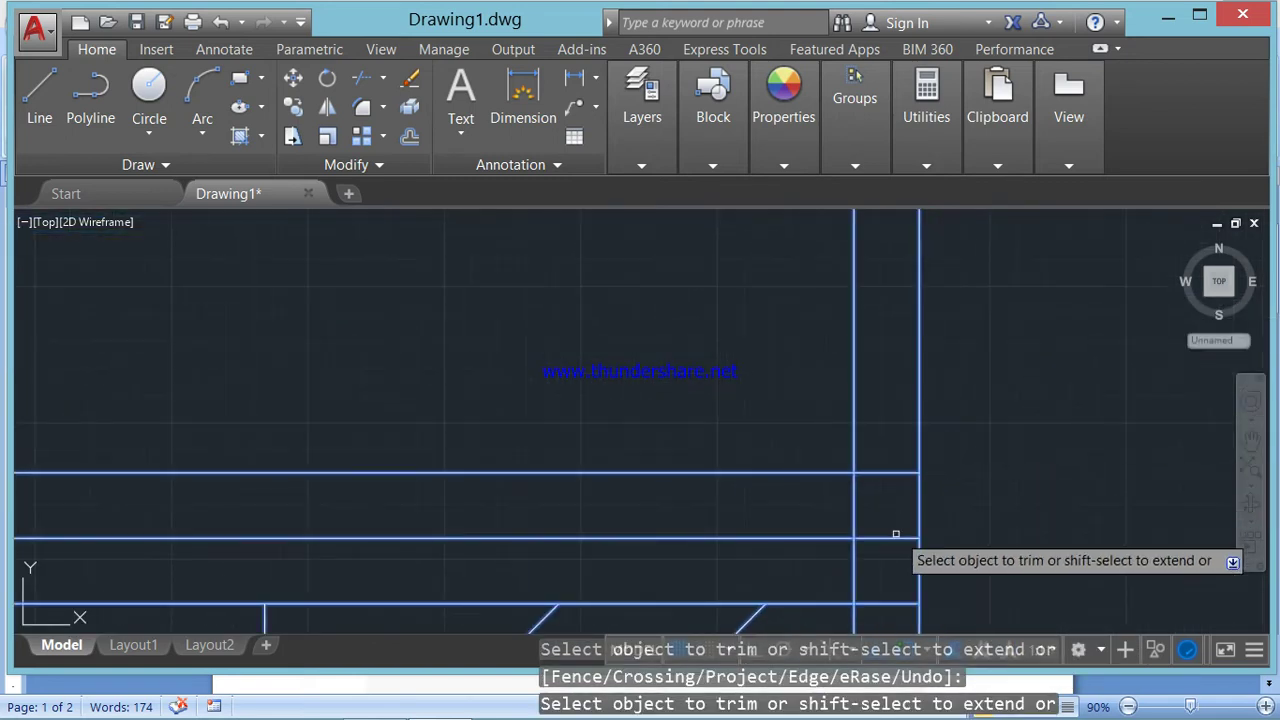
pyautogui.click(901, 443)
pyautogui.click(878, 311)
pyautogui.click(880, 434)
pyautogui.click(806, 440)
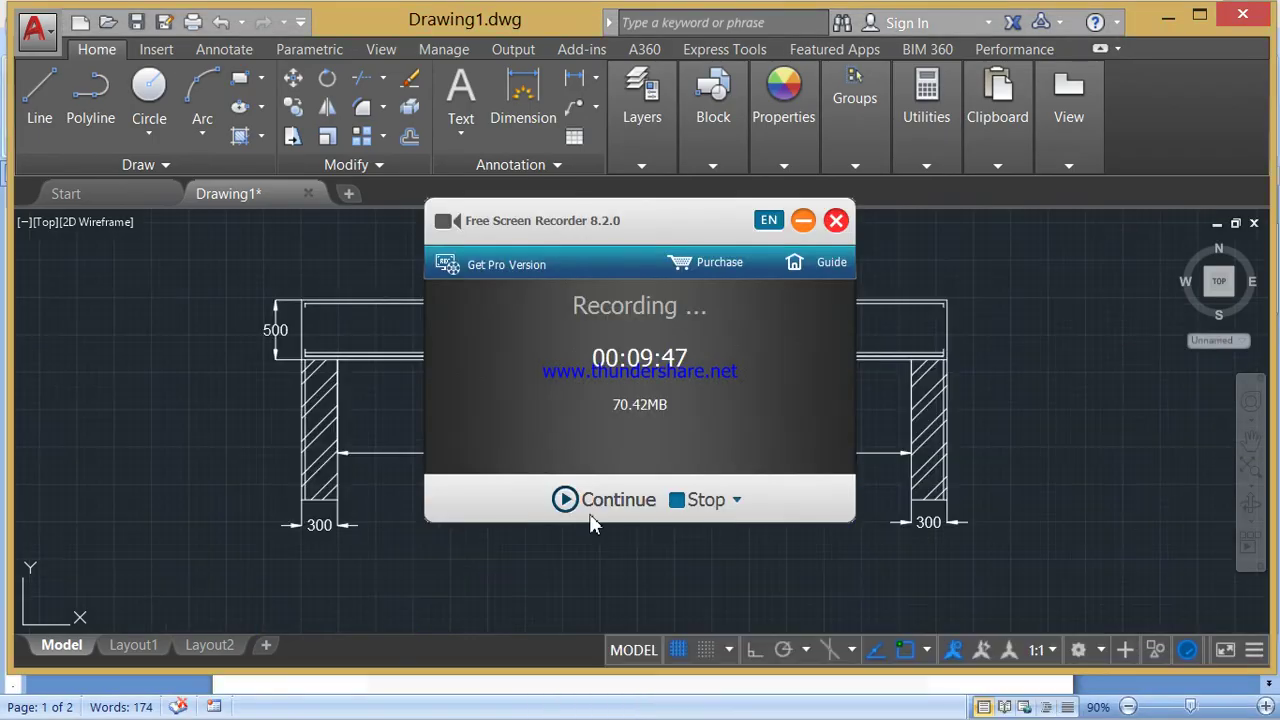
# - Resume the recording, hide the recorder panel and bring the Word exercise sheet forward
pyautogui.click(590, 516)
pyautogui.click(803, 220)
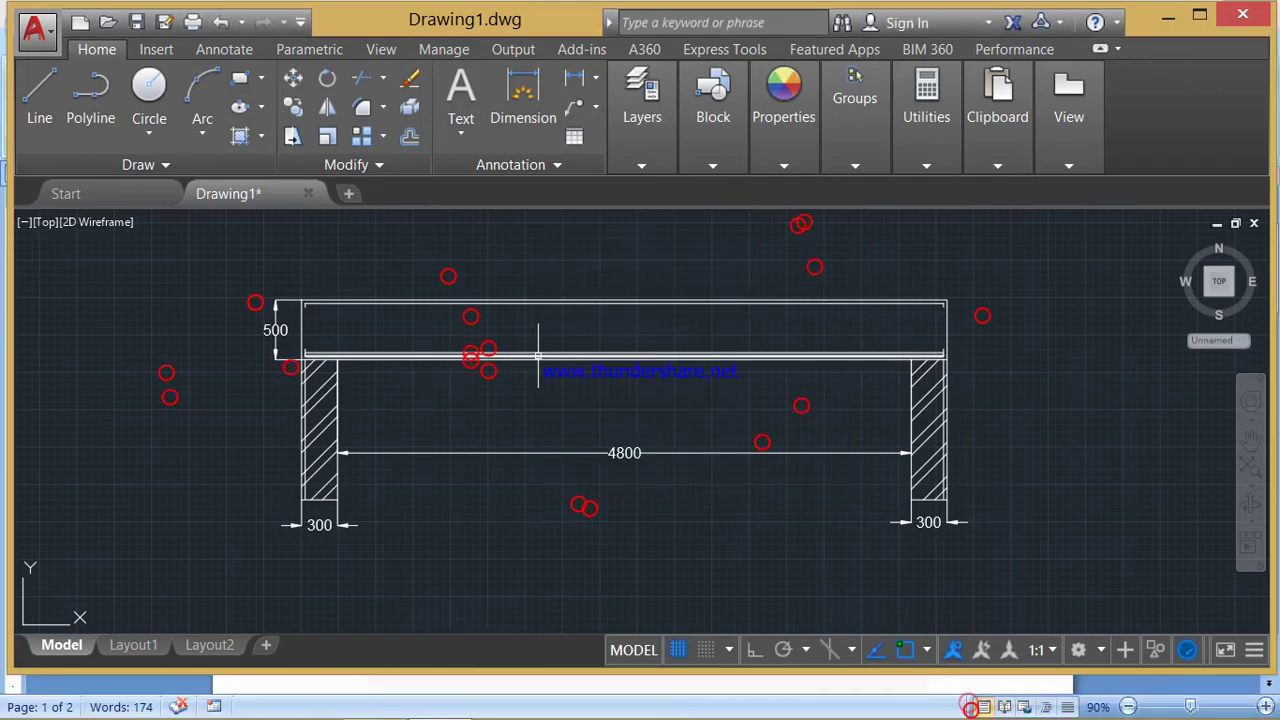
pyautogui.moveTo(368, 706)
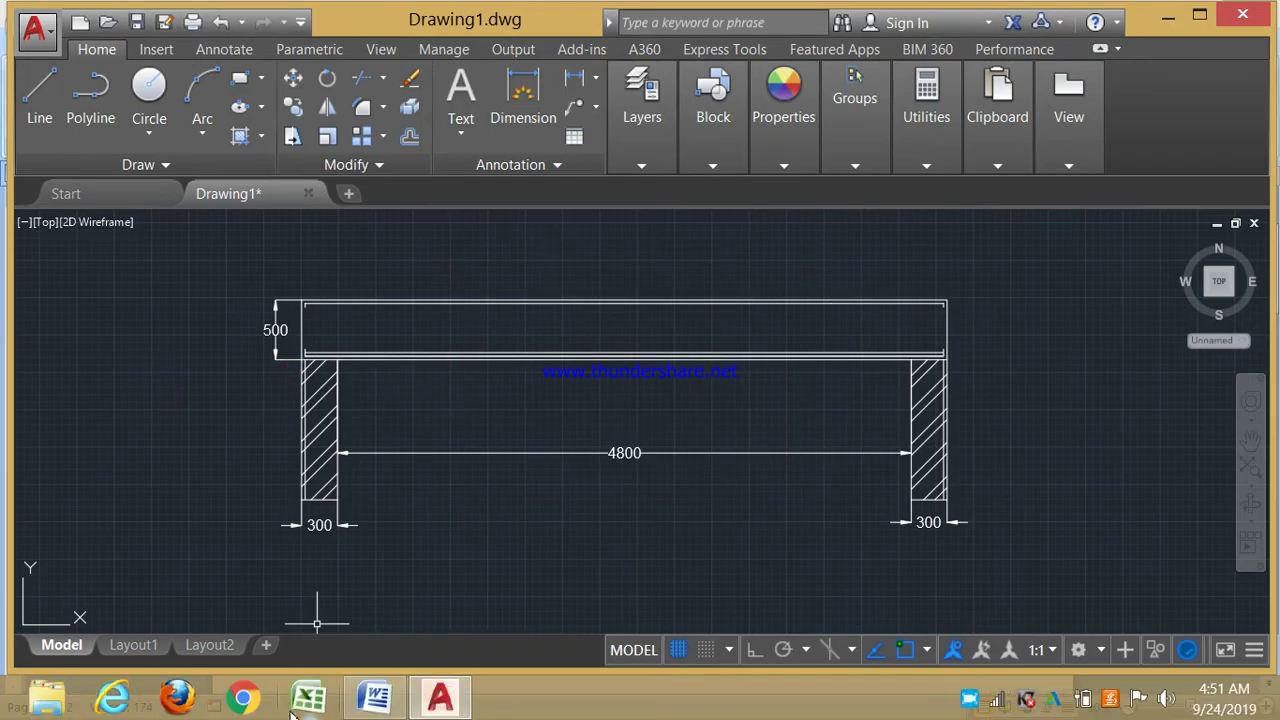
pyautogui.click(400, 540)
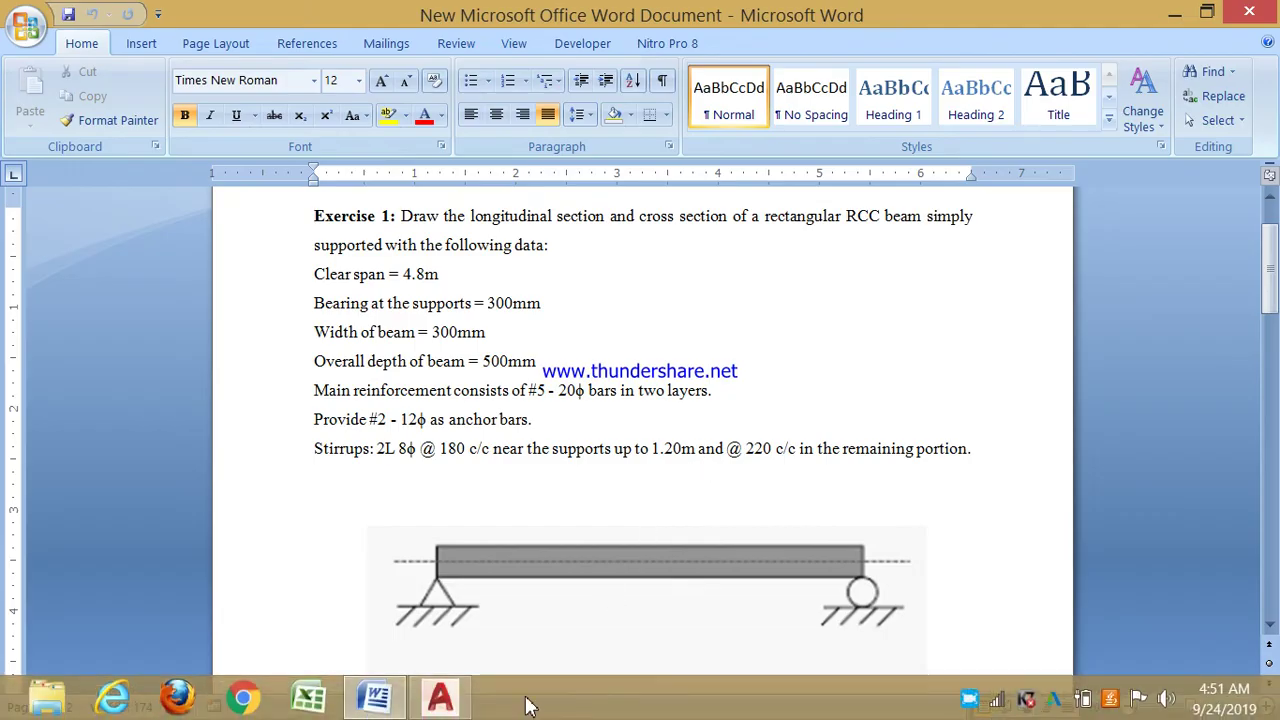
pyautogui.click(458, 694)
pyautogui.scroll(4, 345, 427)
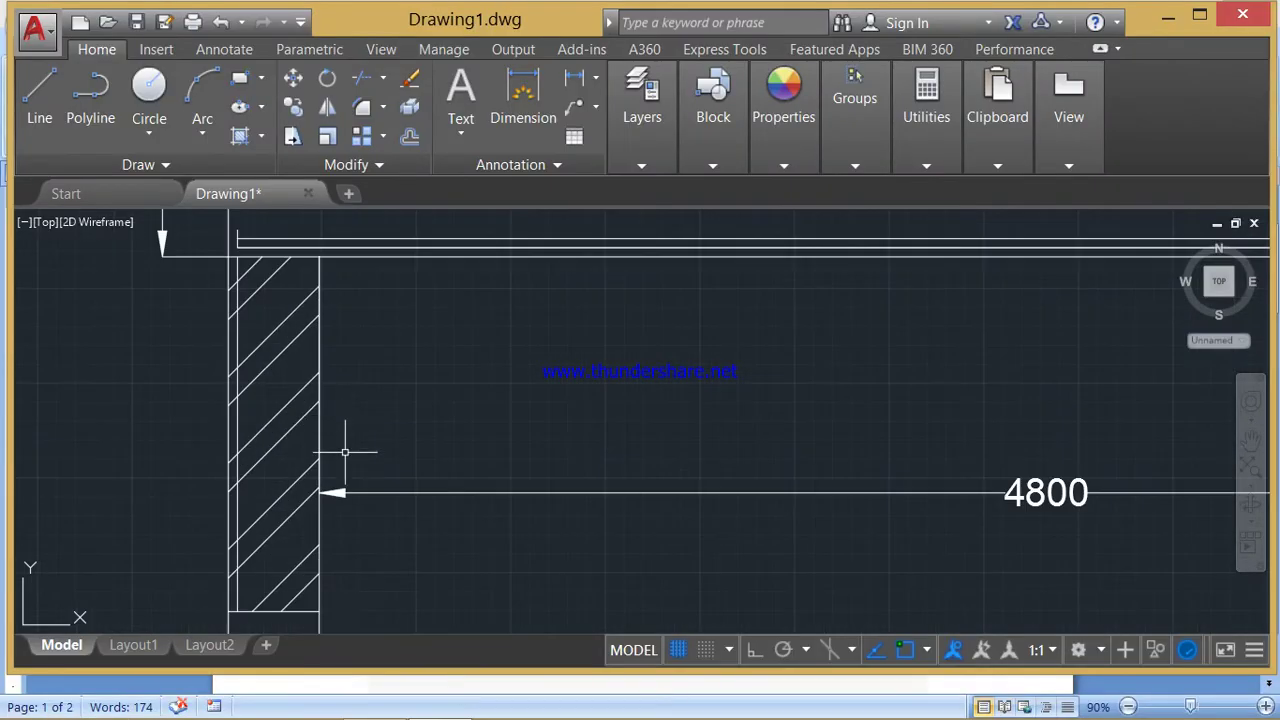
# - Offset the left support's inner face line 1200 toward the span
pyautogui.click(319, 551)
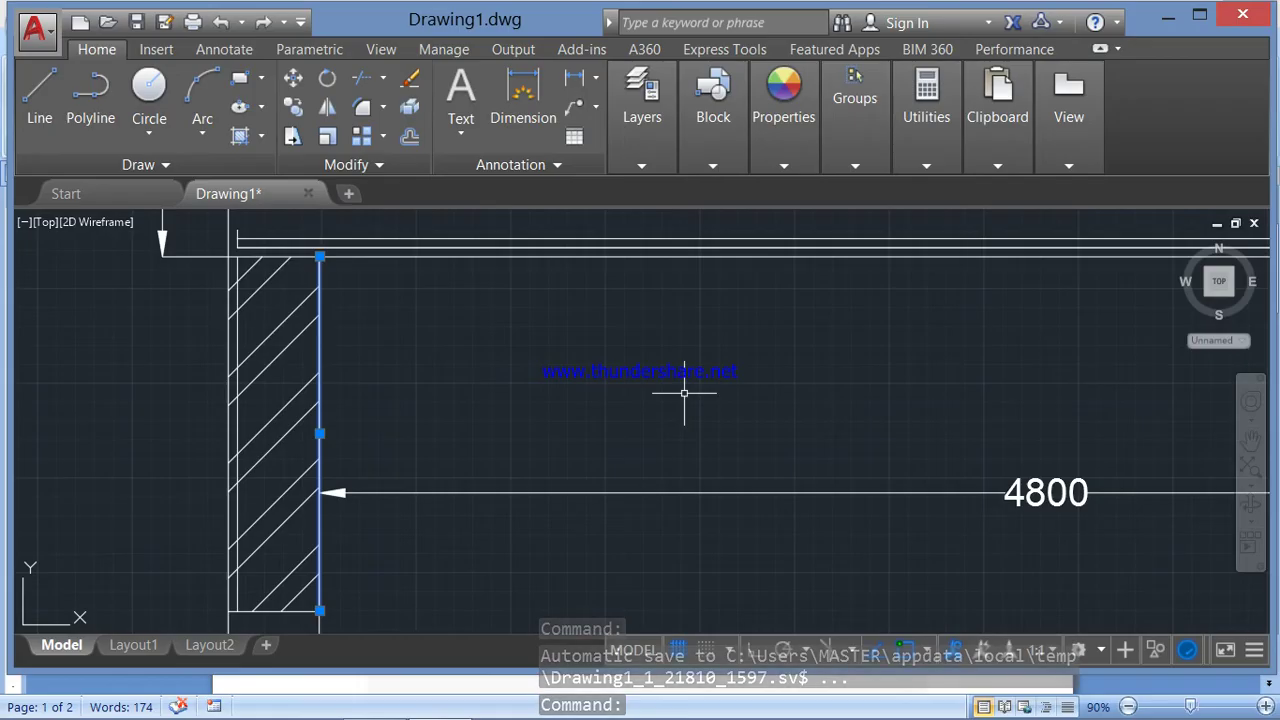
pyautogui.write('o')
pyautogui.press('Return')
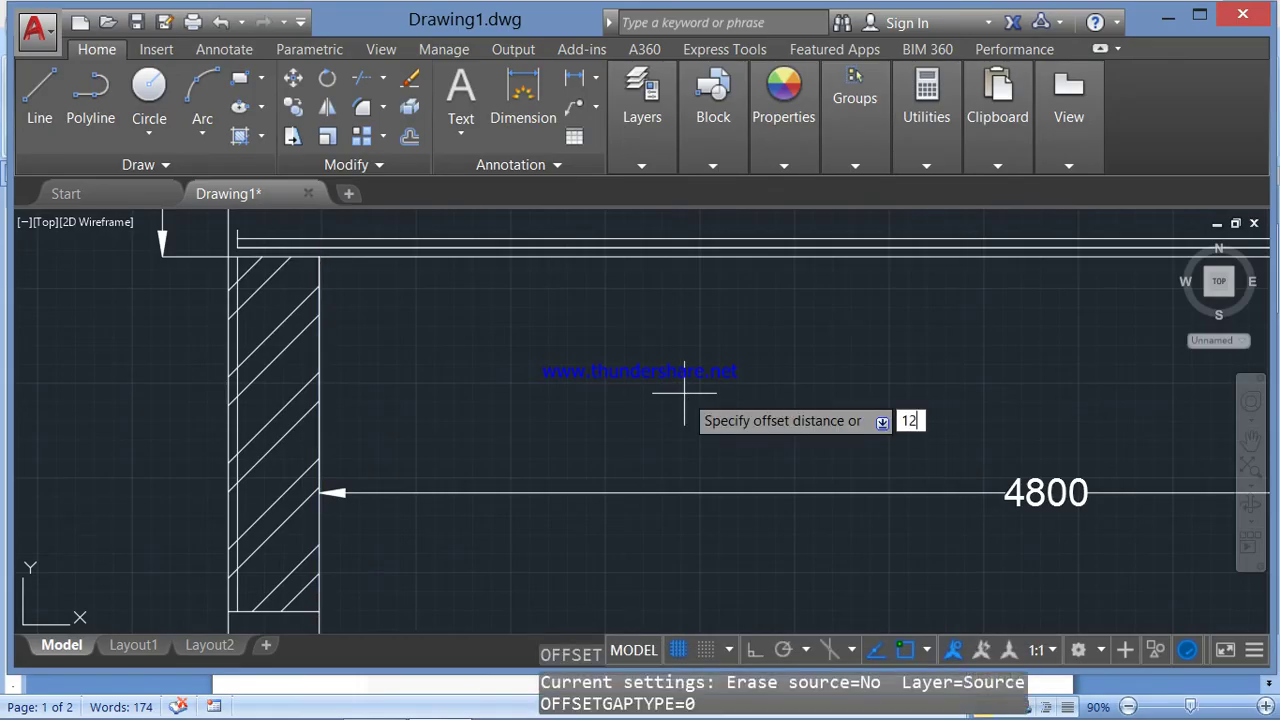
pyautogui.press('Return')
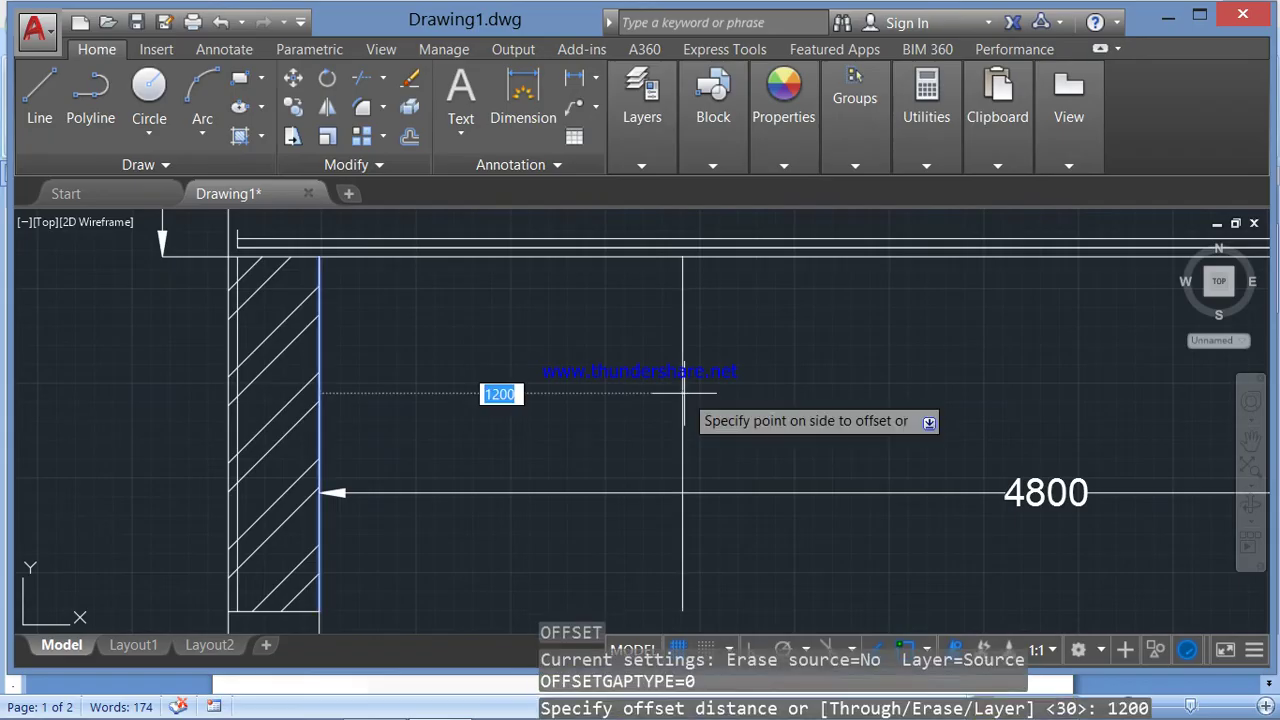
pyautogui.click(763, 397)
# - Offset the right support's inner face line 1200 leftward, then select the left zone line
pyautogui.scroll(-4, 818, 400)
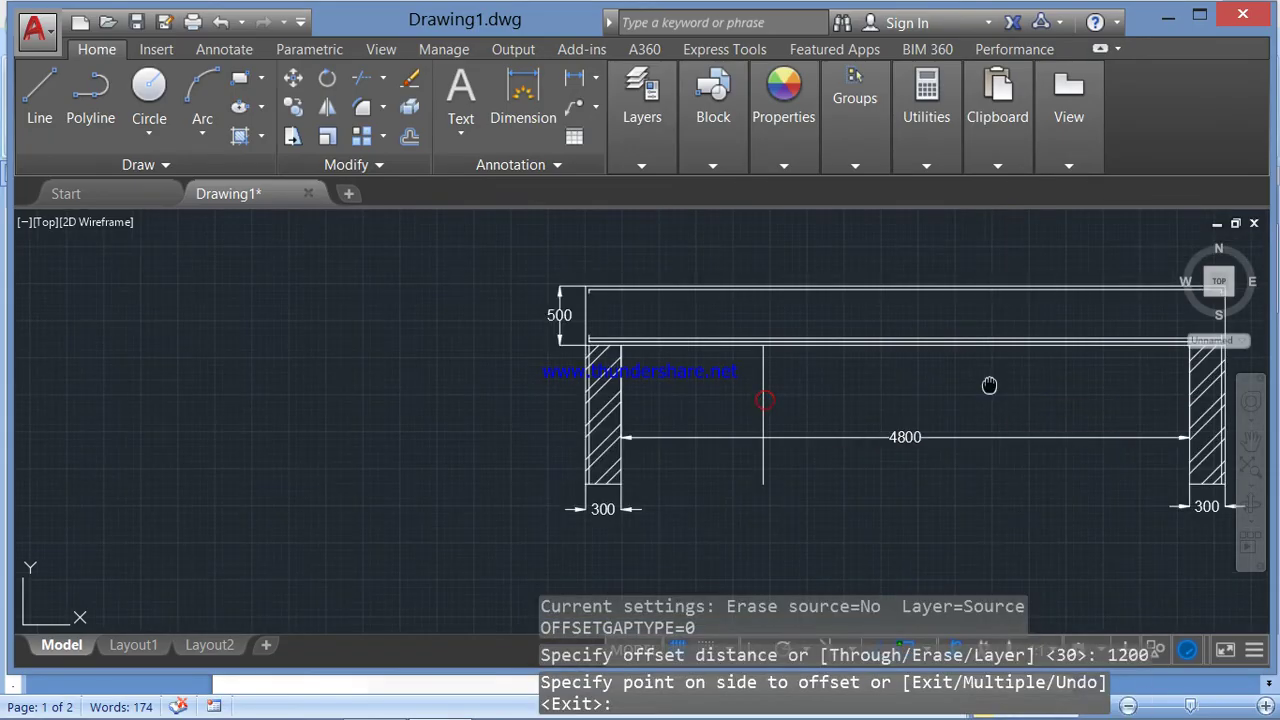
pyautogui.moveTo(988, 384); pyautogui.dragTo(822, 364)
pyautogui.click(1035, 486)
pyautogui.scroll(2, 1031, 465)
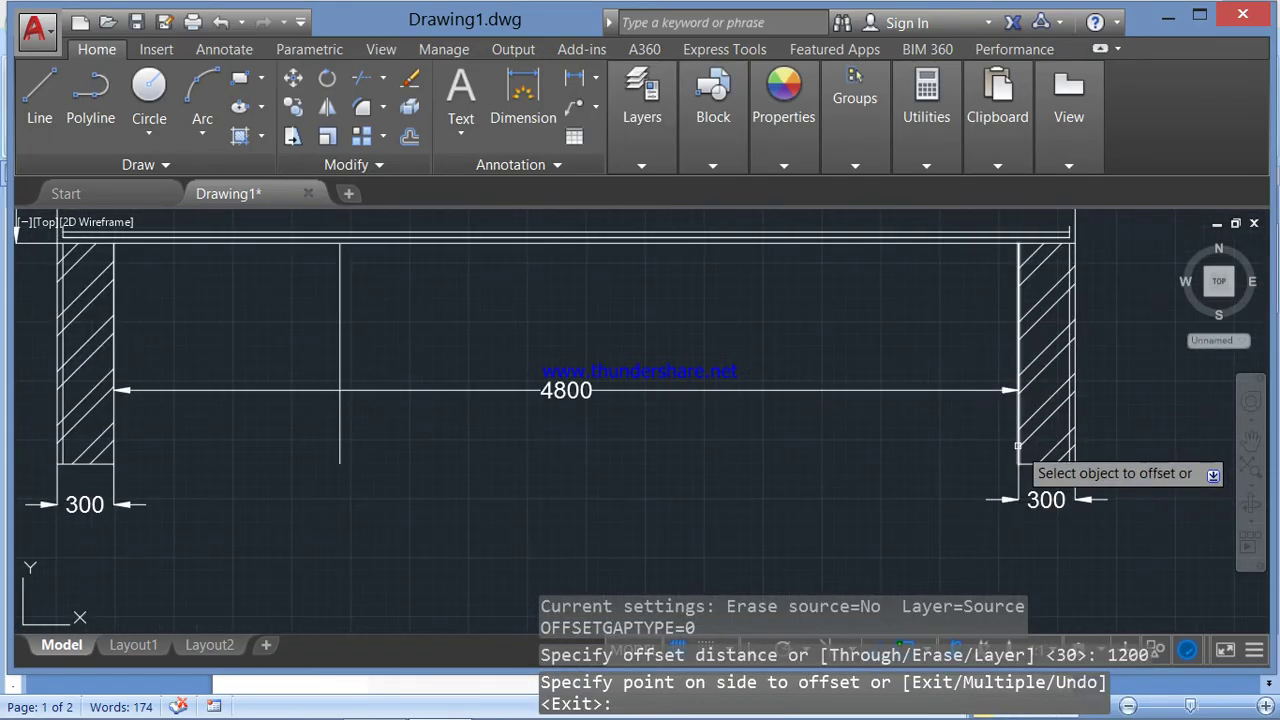
pyautogui.click(1018, 447)
pyautogui.click(906, 440)
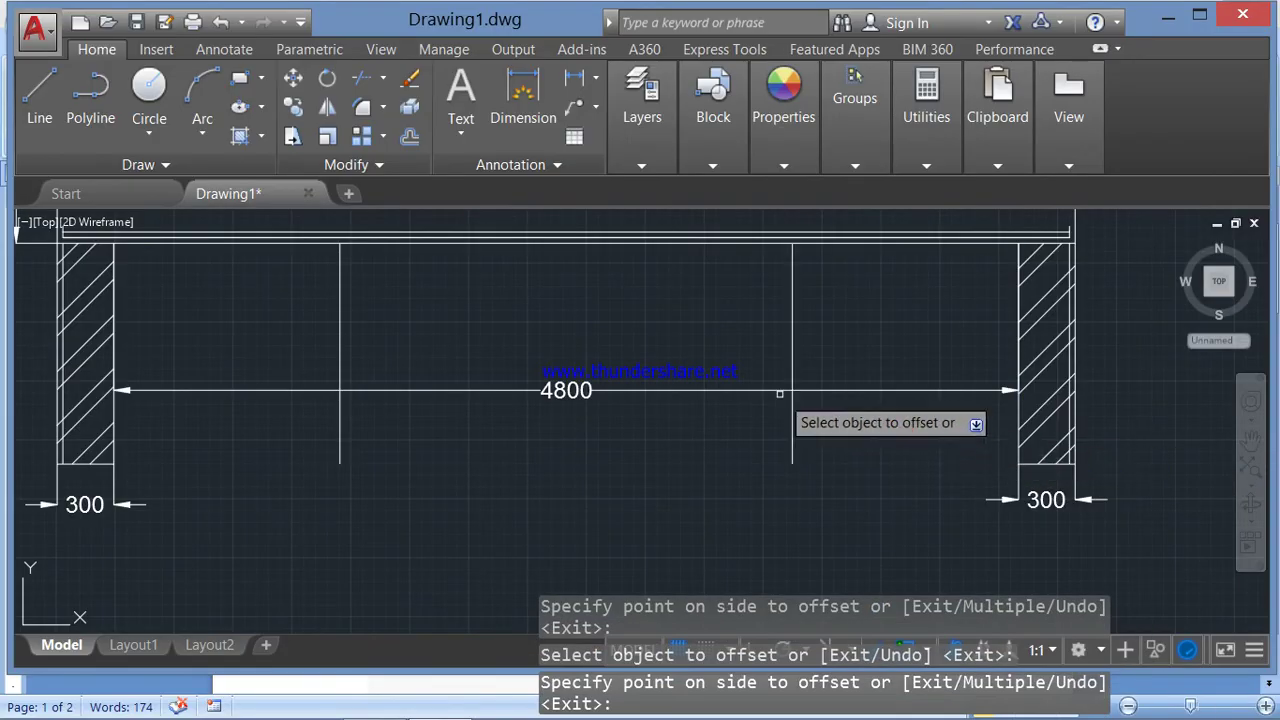
pyautogui.press('Escape')
pyautogui.moveTo(722, 309); pyautogui.dragTo(743, 397)
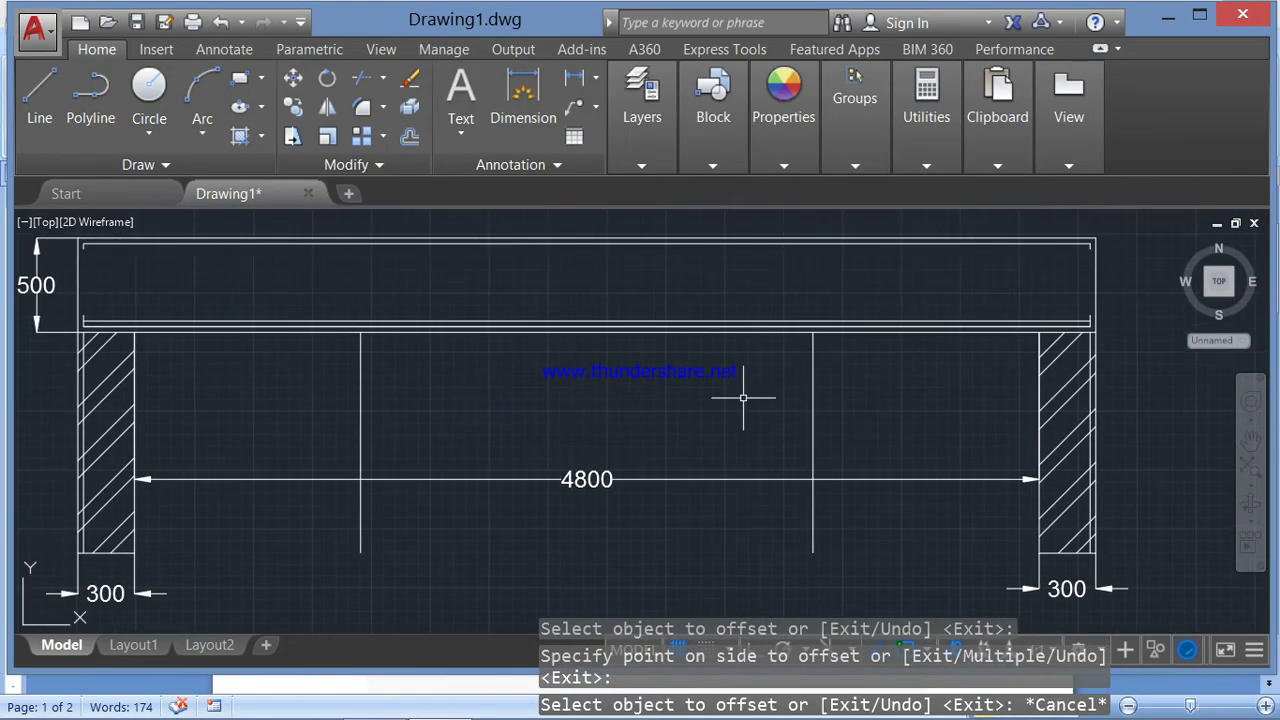
pyautogui.click(360, 372)
pyautogui.moveTo(361, 328); pyautogui.dragTo(376, 380)
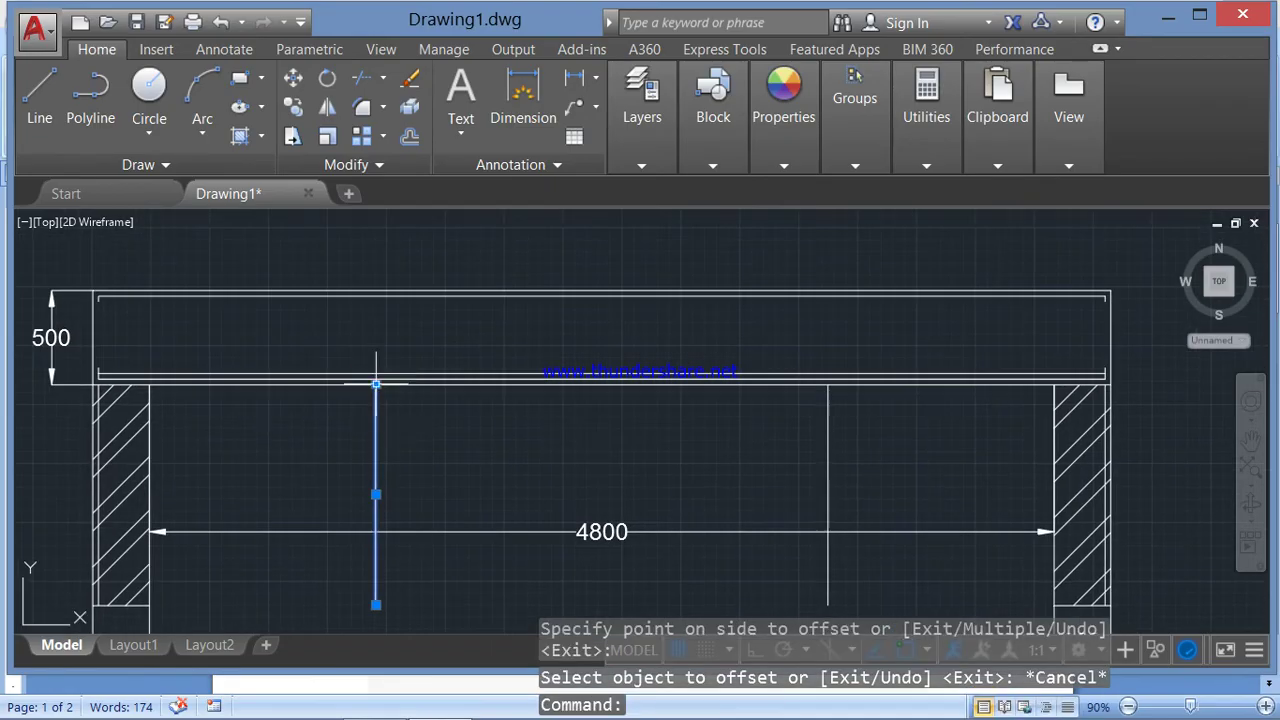
# - Stretch the tops of both 1200 stirrup-zone lines up past the beam's top edge
pyautogui.click(376, 383)
pyautogui.click(376, 232)
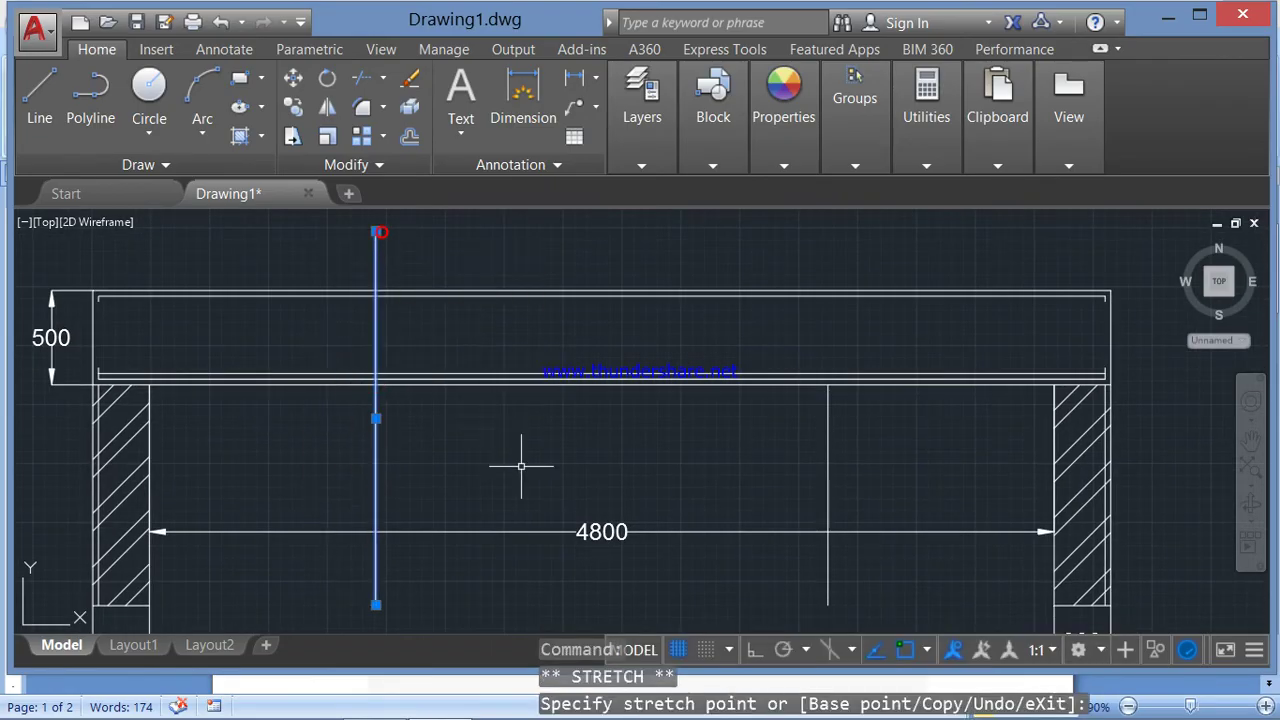
pyautogui.click(826, 447)
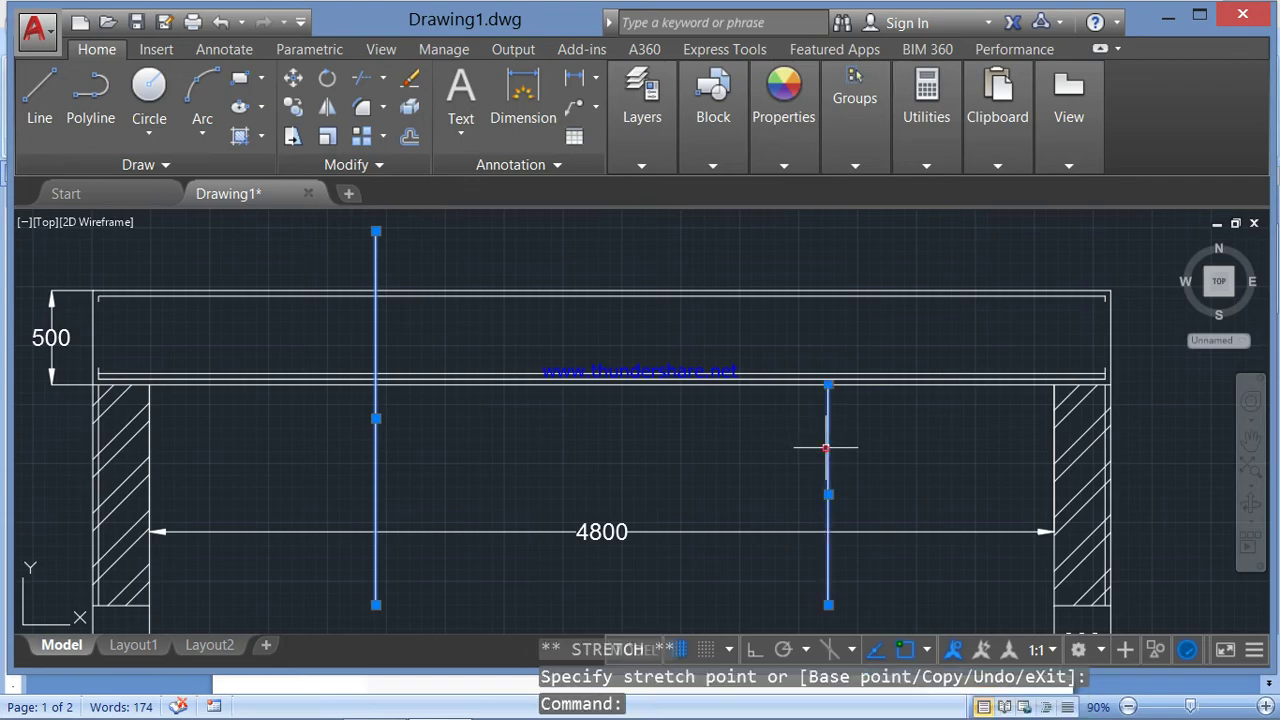
pyautogui.click(828, 385)
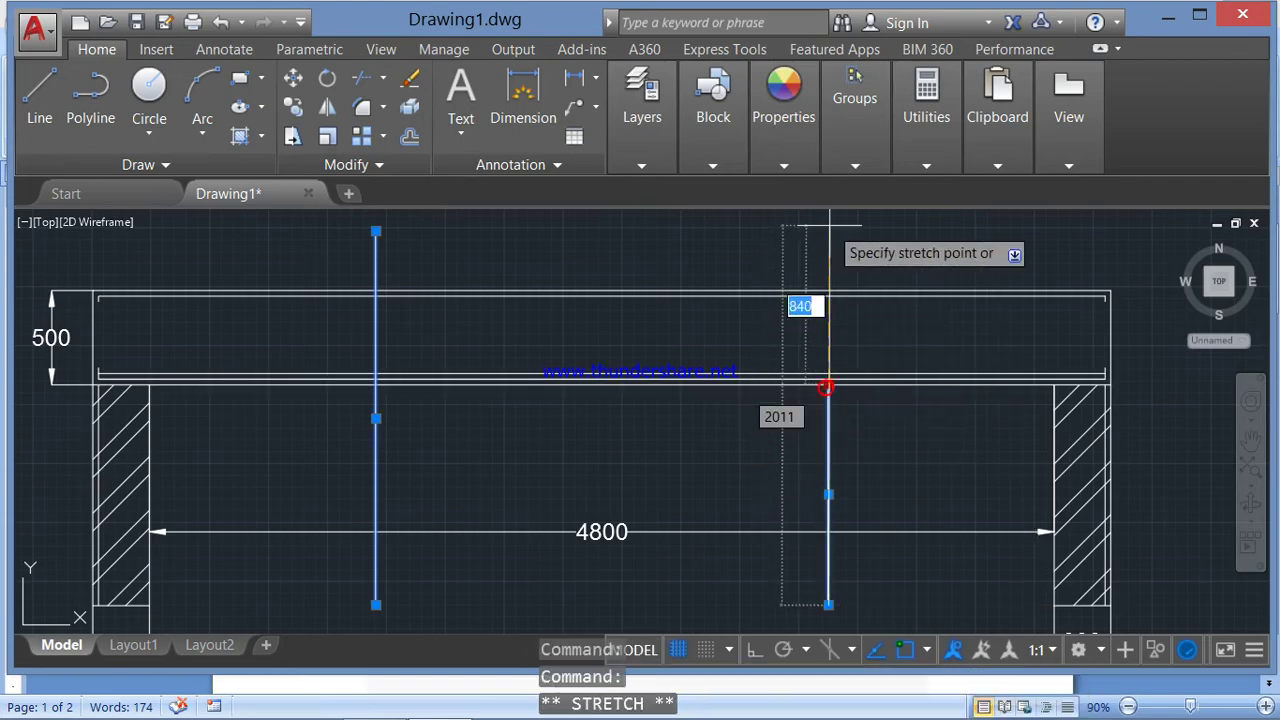
pyautogui.click(829, 228)
pyautogui.press('Escape')
pyautogui.press('Escape')
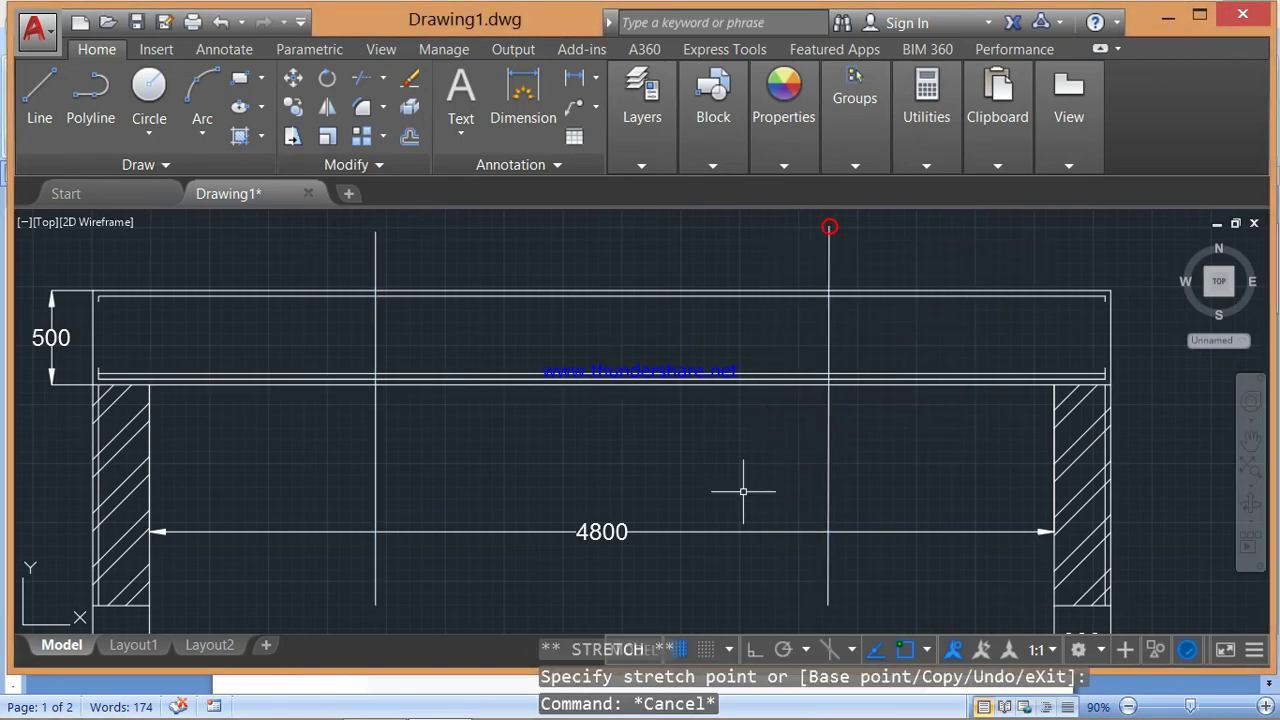
pyautogui.click(921, 471)
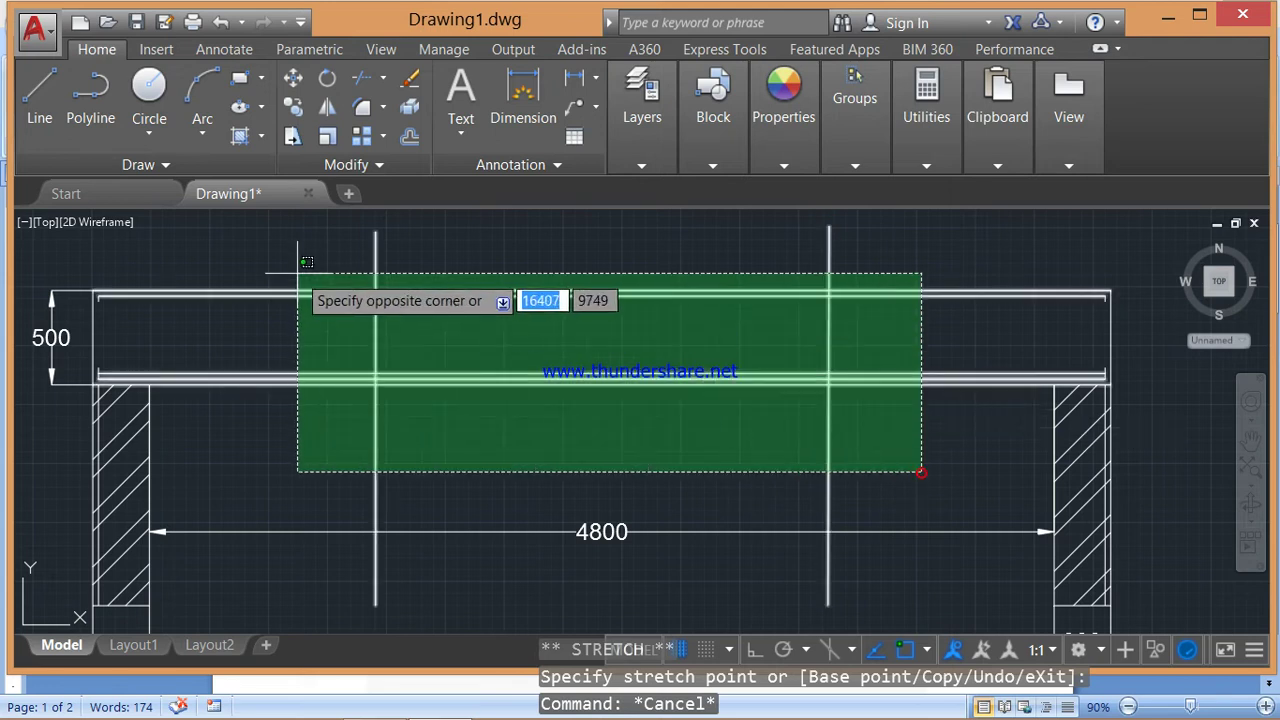
# - Start TRIM using the beam lines and both 1200 stirrup-zone lines as the 8 cutting edges
pyautogui.click(290, 263)
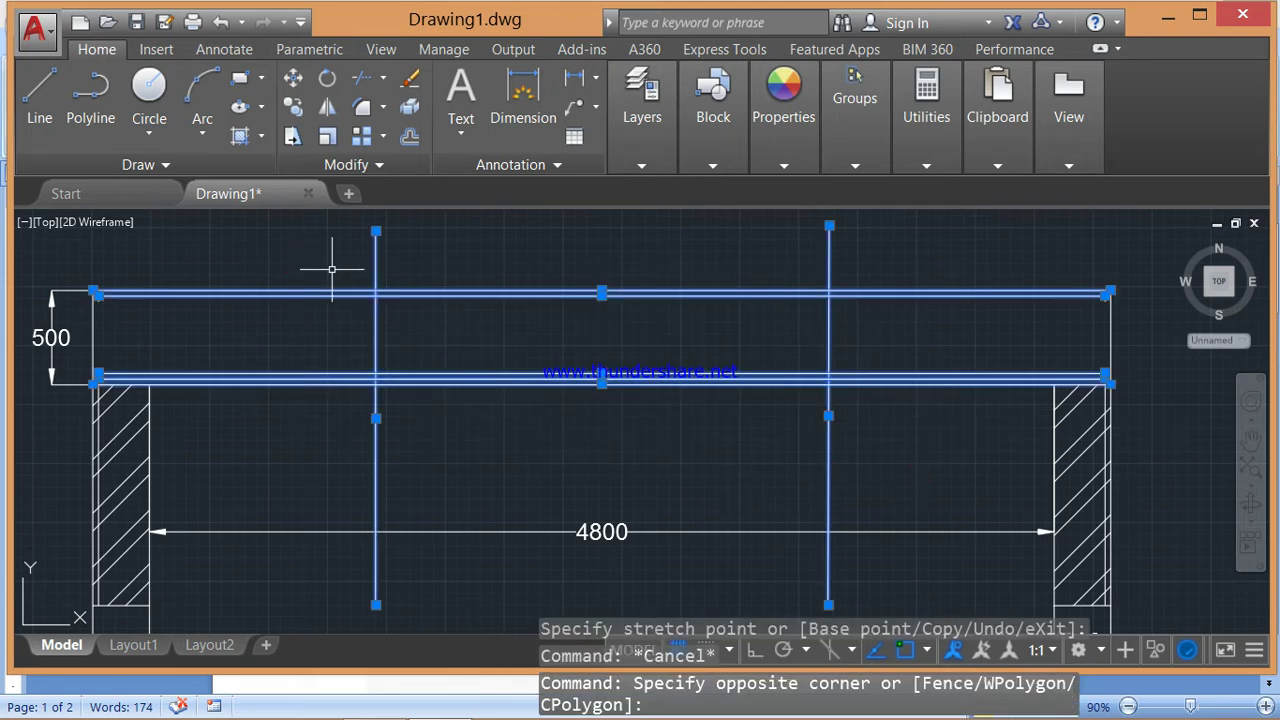
pyautogui.write('t')
pyautogui.press('Return')
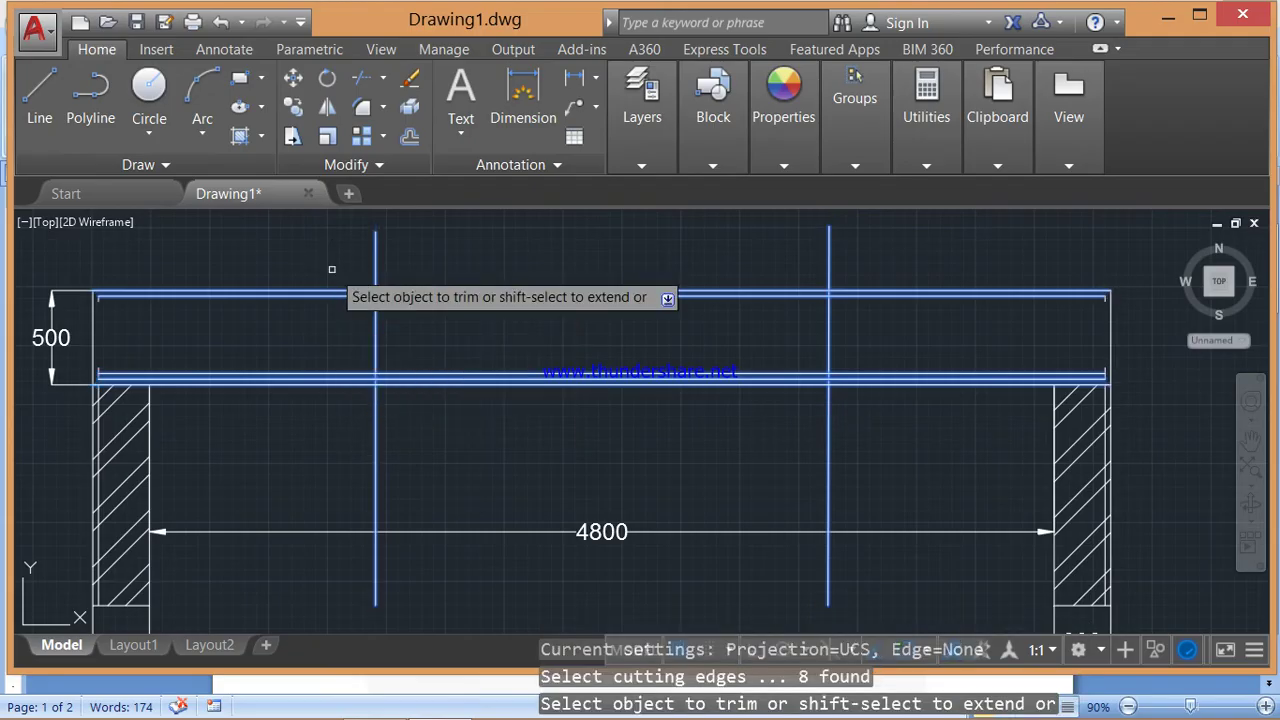
pyautogui.scroll(5, 375, 290)
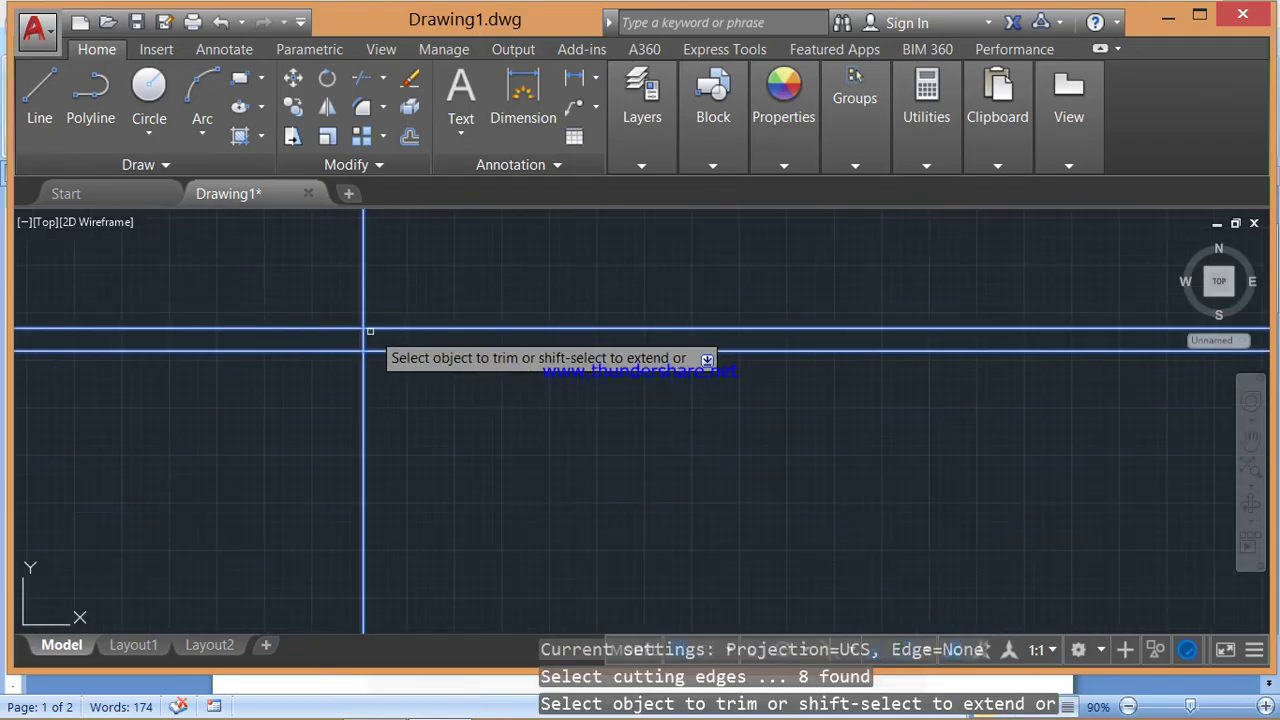